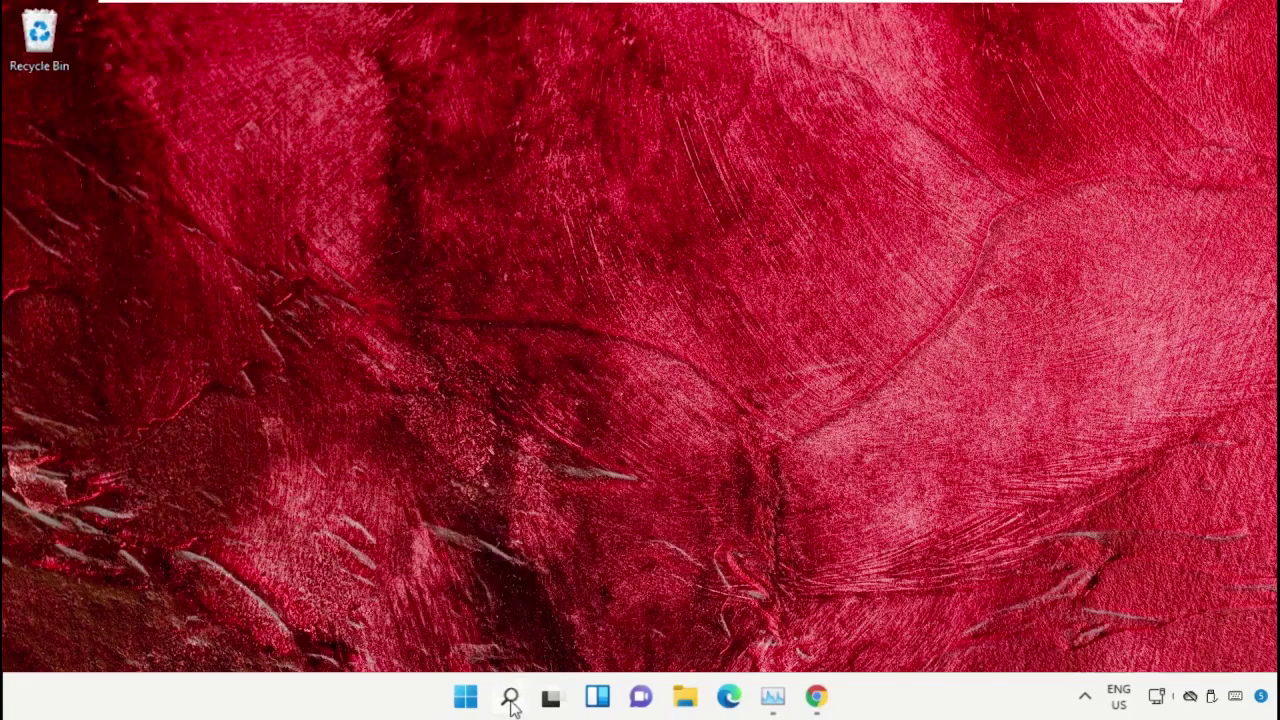
Step: Search Windows for 'task manager' so Task Manager appears as the best match
{"action": "left_click", "coordinate": [510, 700]}
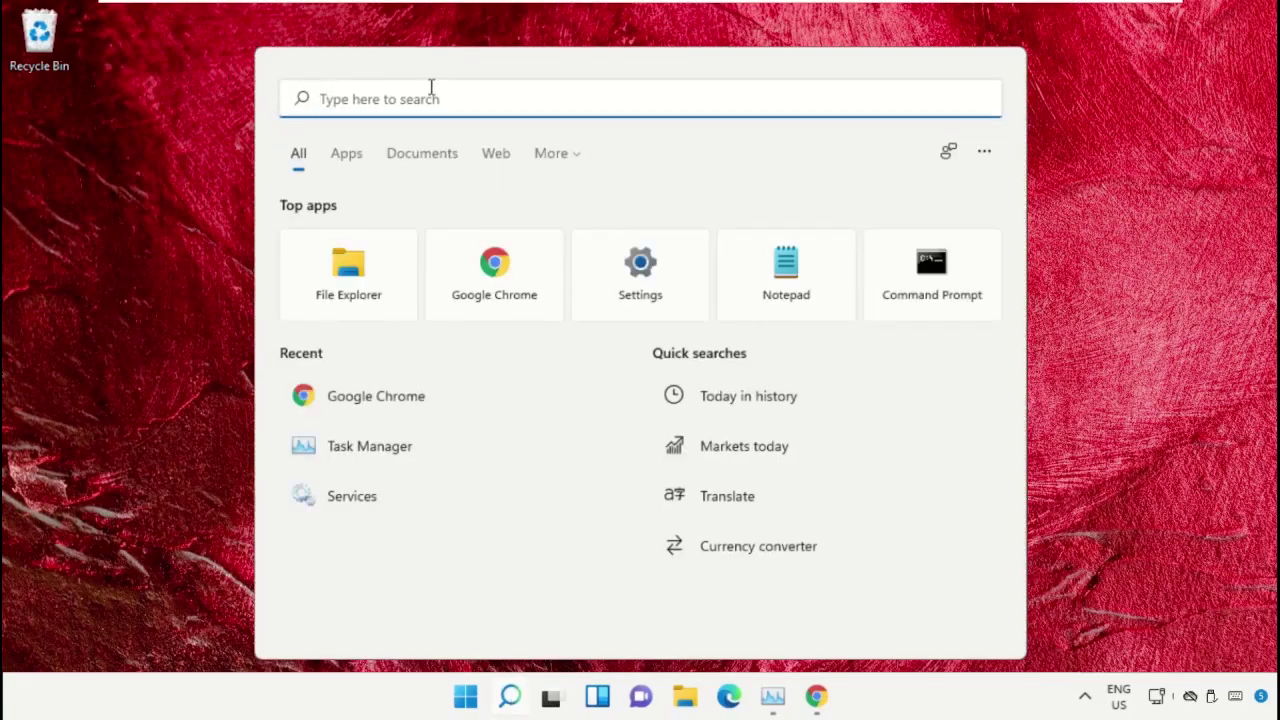
{"action": "type", "text": "task"}
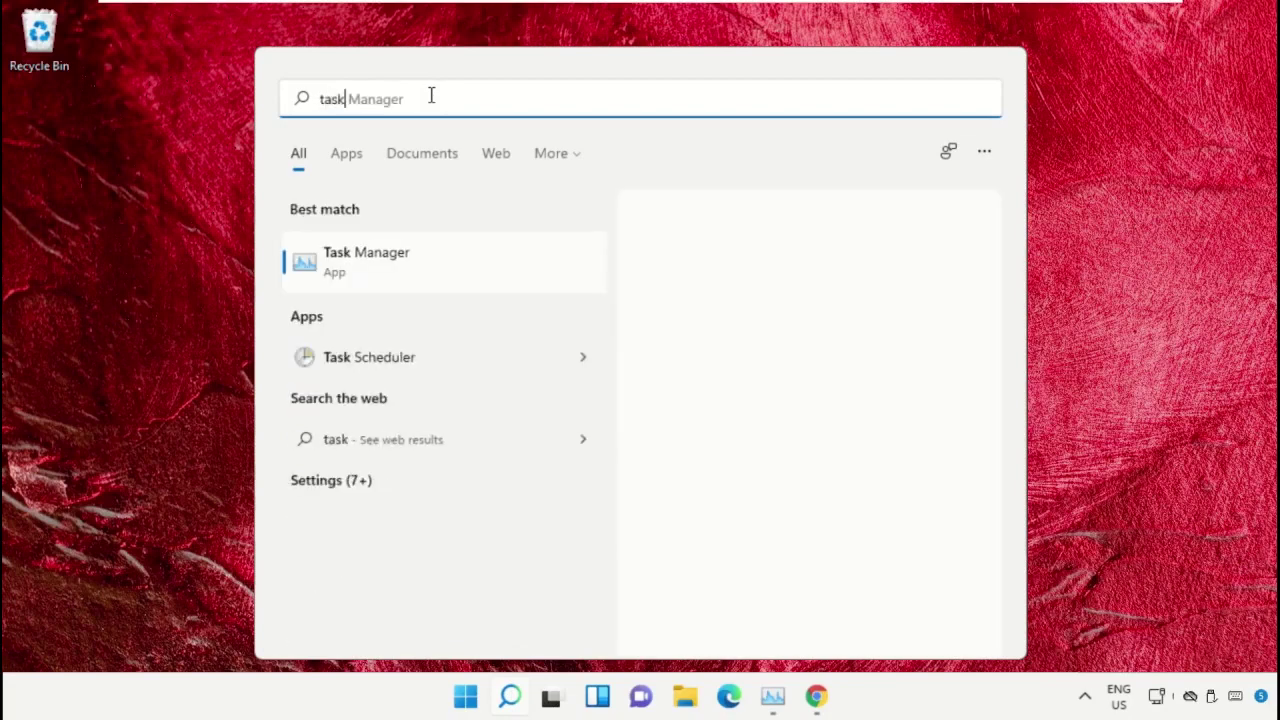
{"action": "type", "text": " manager"}
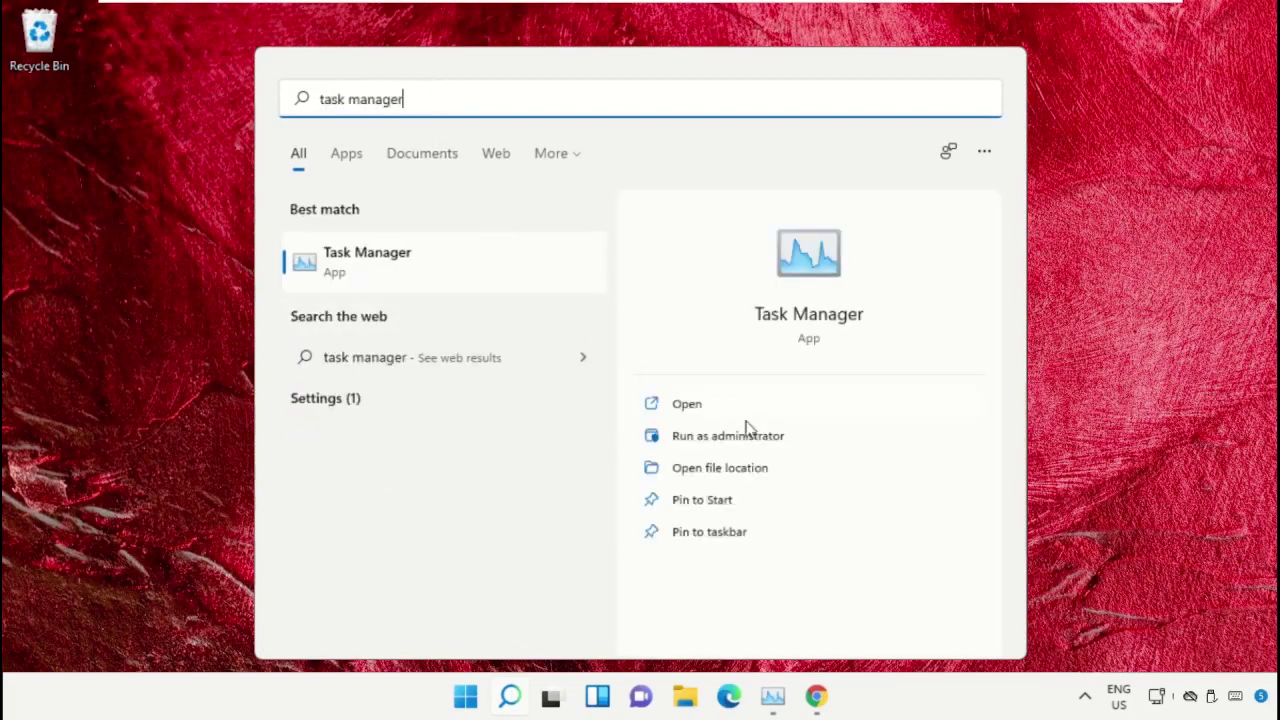
Step: Launch Task Manager, move it up and right, and start a new task
{"action": "left_click", "coordinate": [738, 443]}
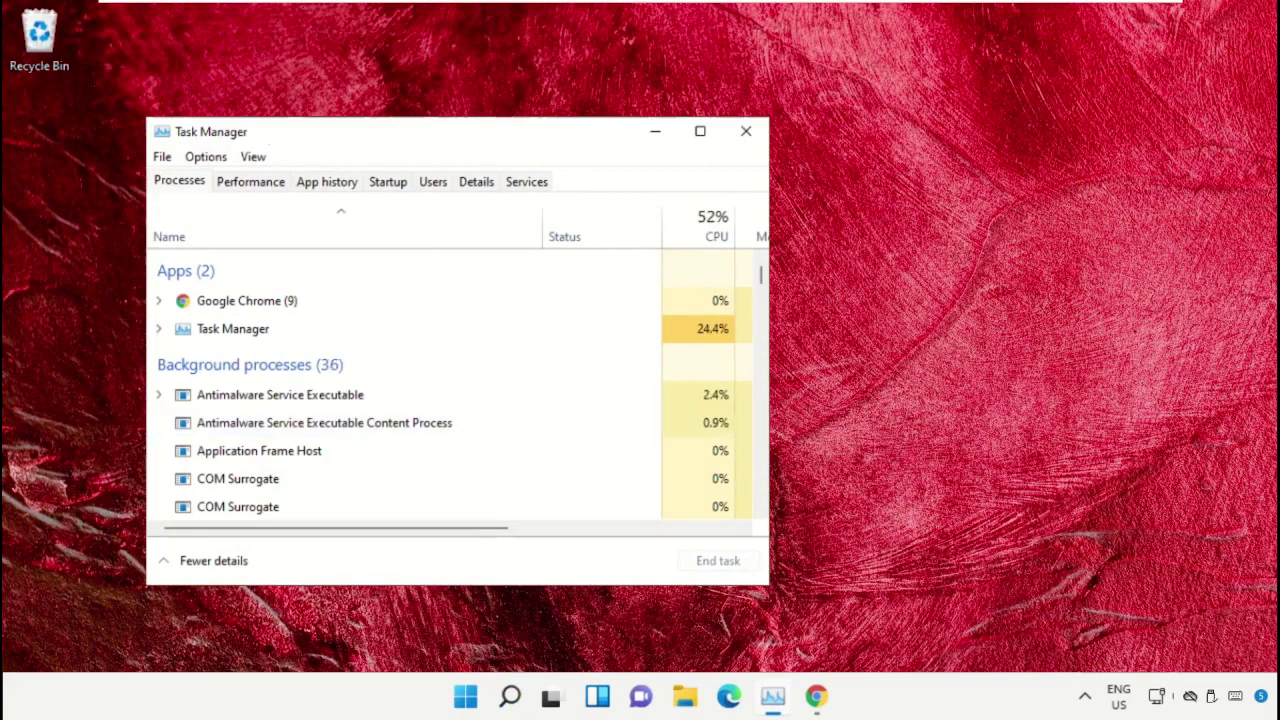
{"action": "mouse_move", "coordinate": [264, 134]}
{"action": "left_mouse_down"}
{"action": "mouse_move", "coordinate": [724, 85]}
{"action": "mouse_move", "coordinate": [589, 106]}
{"action": "left_mouse_up"}
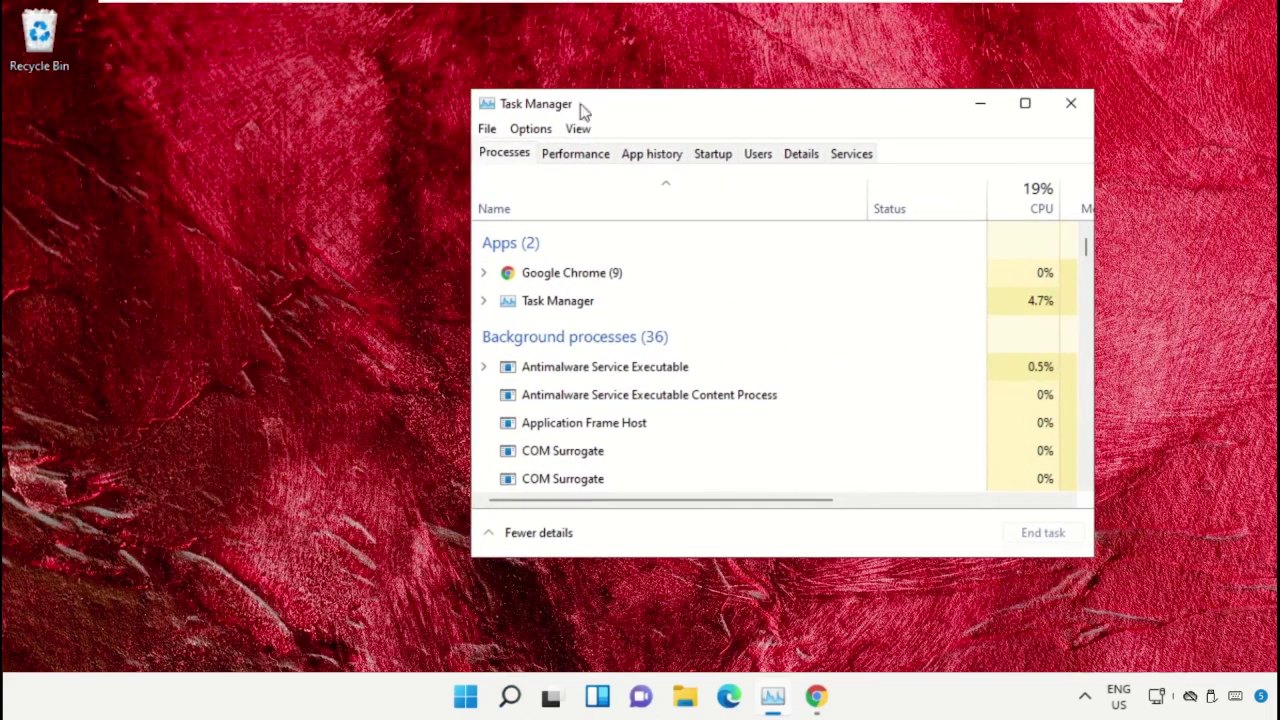
{"action": "left_click", "coordinate": [487, 130]}
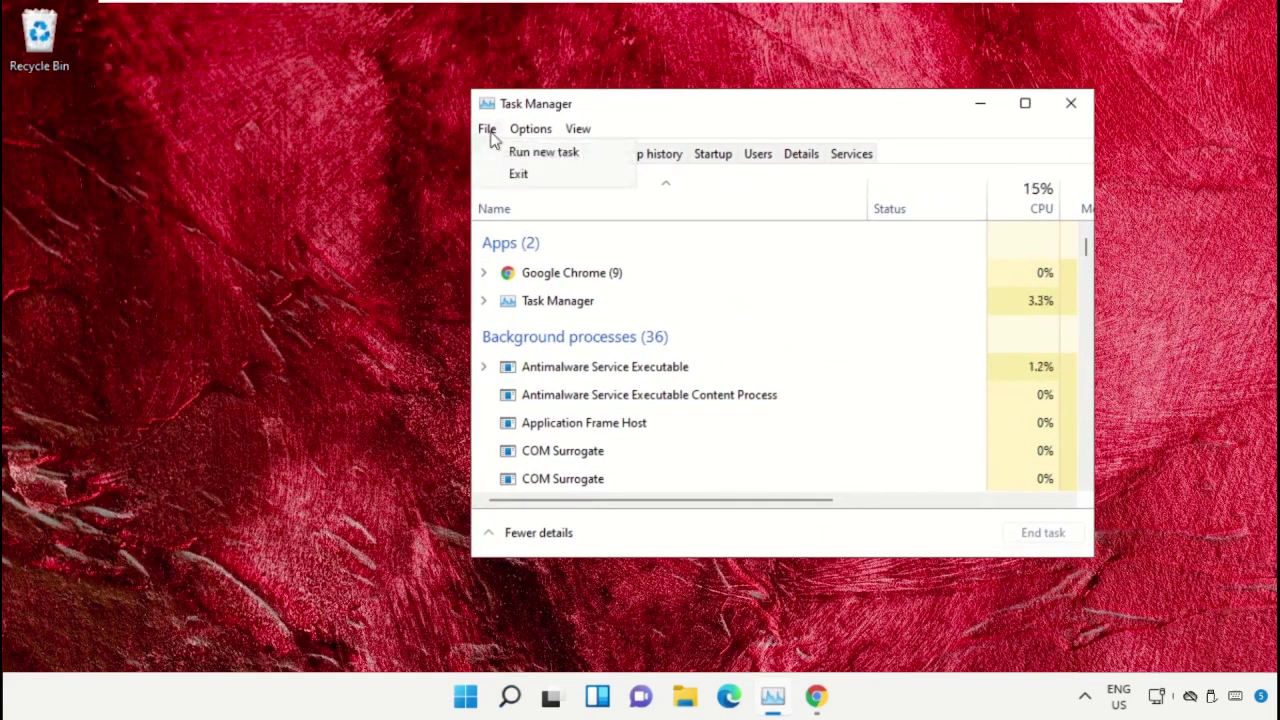
{"action": "left_click", "coordinate": [603, 157]}
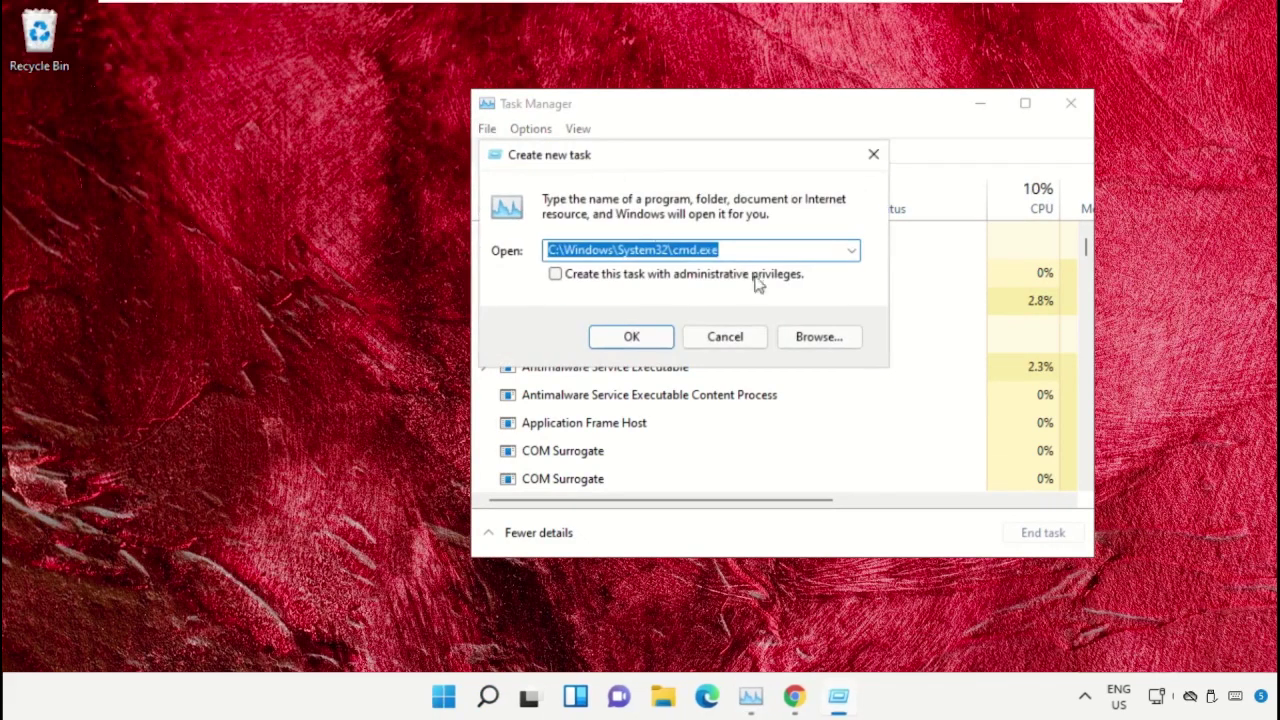
Step: Browse from This PC through Local Disk (C:) and Windows into the System32 folder
{"action": "left_click", "coordinate": [810, 337]}
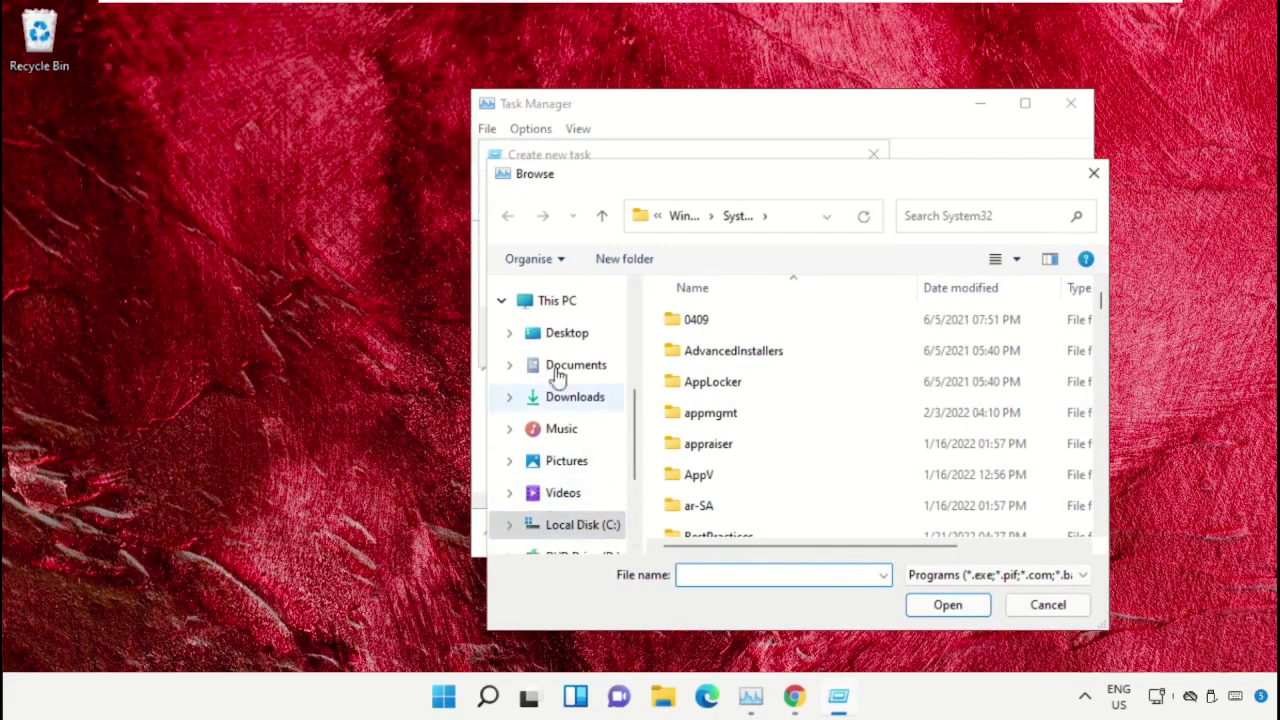
{"action": "left_click", "coordinate": [553, 301]}
{"action": "scroll", "coordinate": [783, 345], "scroll_direction": "down", "scroll_amount": 2}
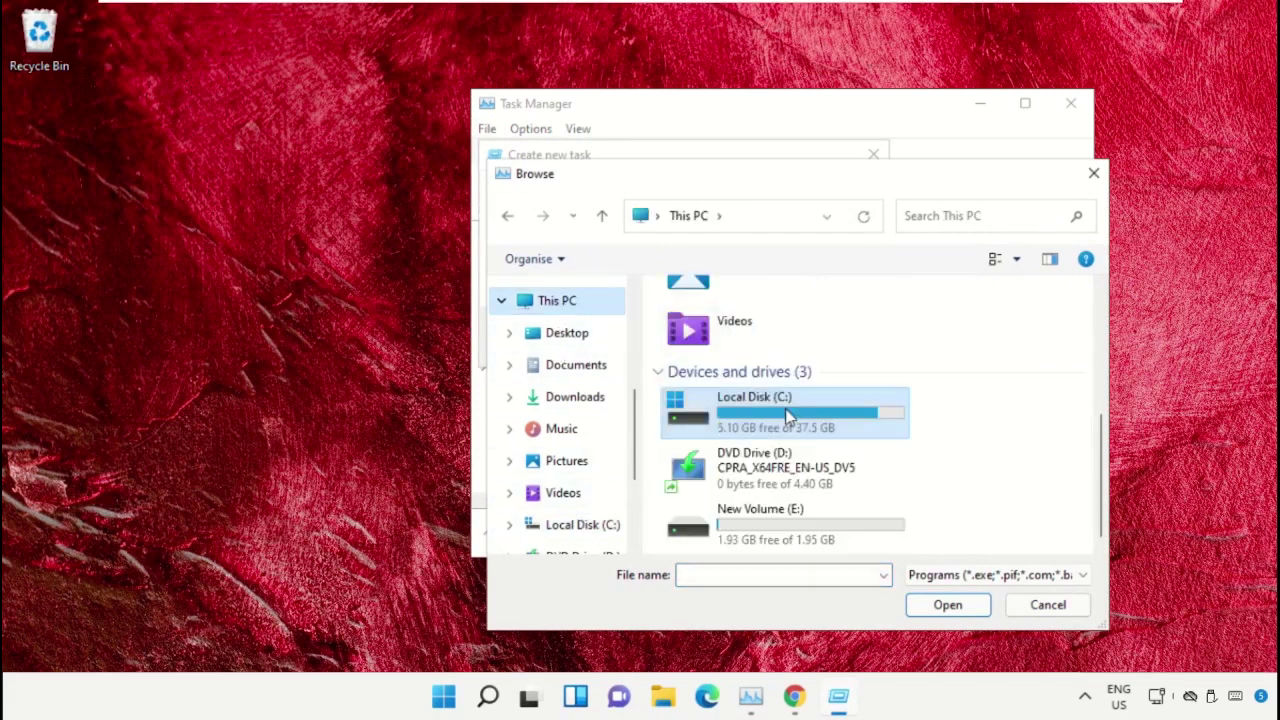
{"action": "double_click", "coordinate": [786, 416]}
{"action": "scroll", "coordinate": [770, 425], "scroll_direction": "down", "scroll_amount": 2}
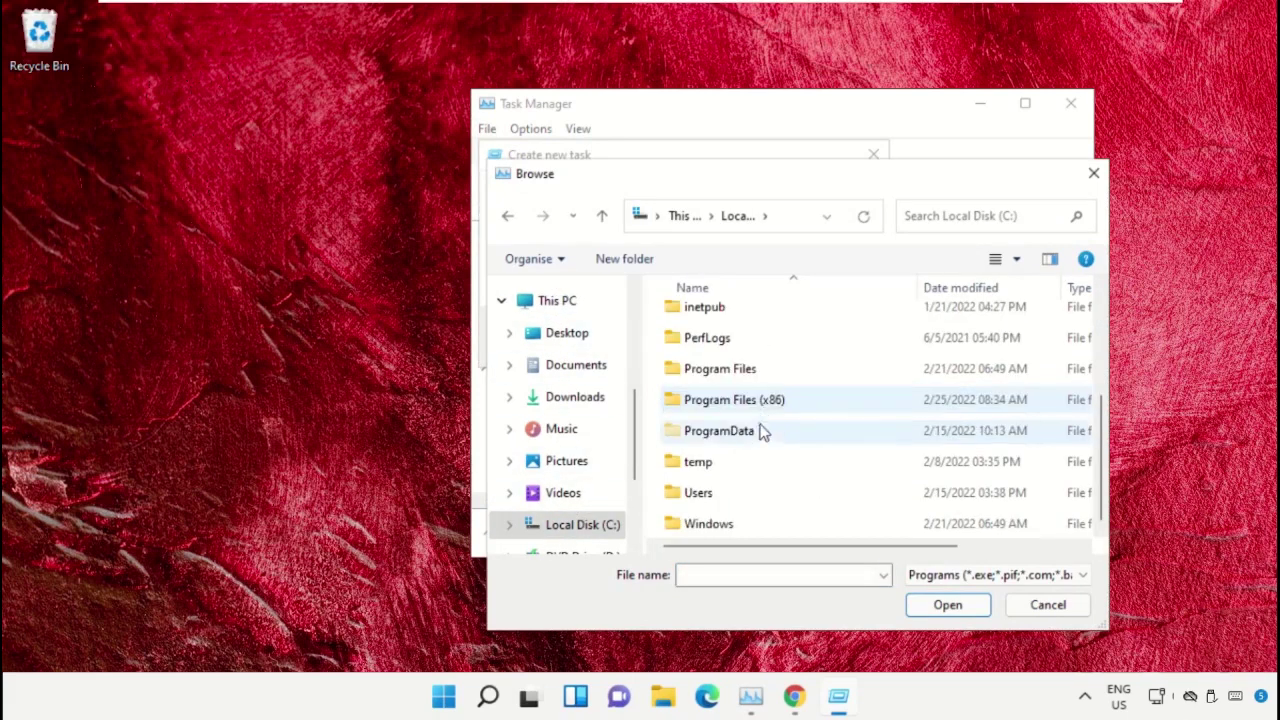
{"action": "left_click", "coordinate": [716, 532]}
{"action": "double_click", "coordinate": [716, 532]}
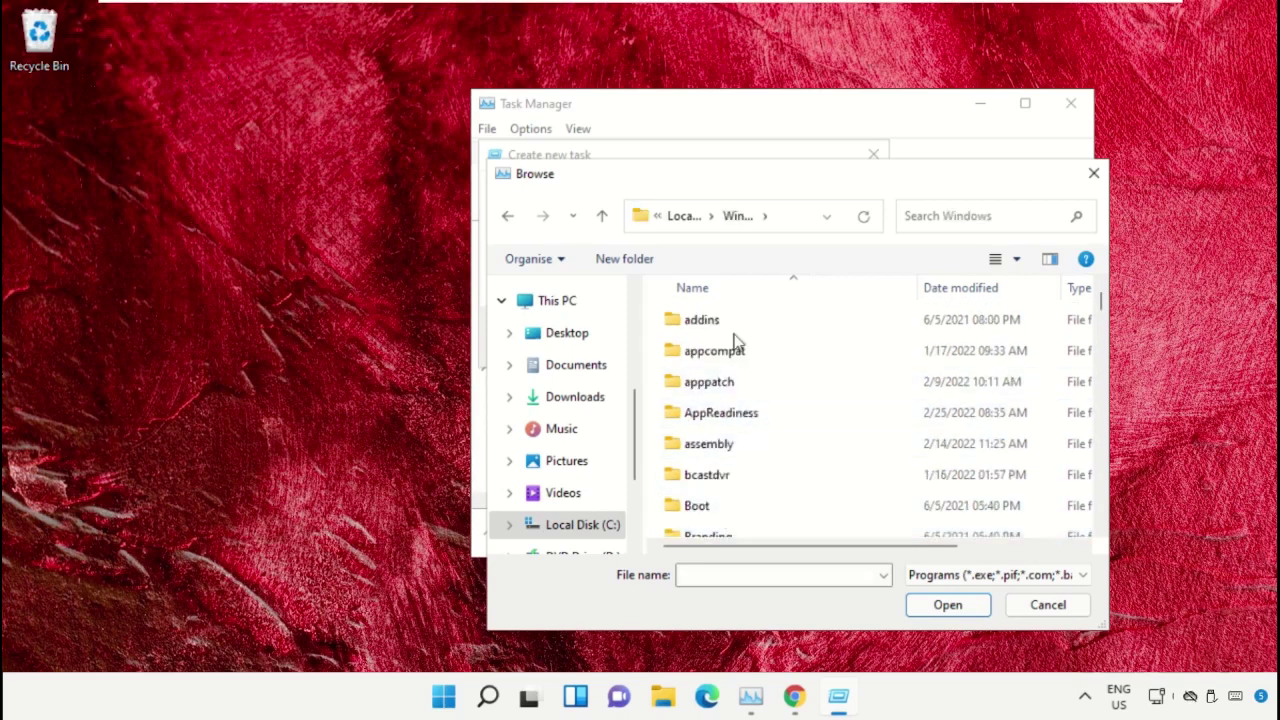
{"action": "scroll", "coordinate": [735, 342], "scroll_direction": "down", "scroll_amount": 15}
{"action": "scroll", "coordinate": [733, 340], "scroll_direction": "down", "scroll_amount": 2}
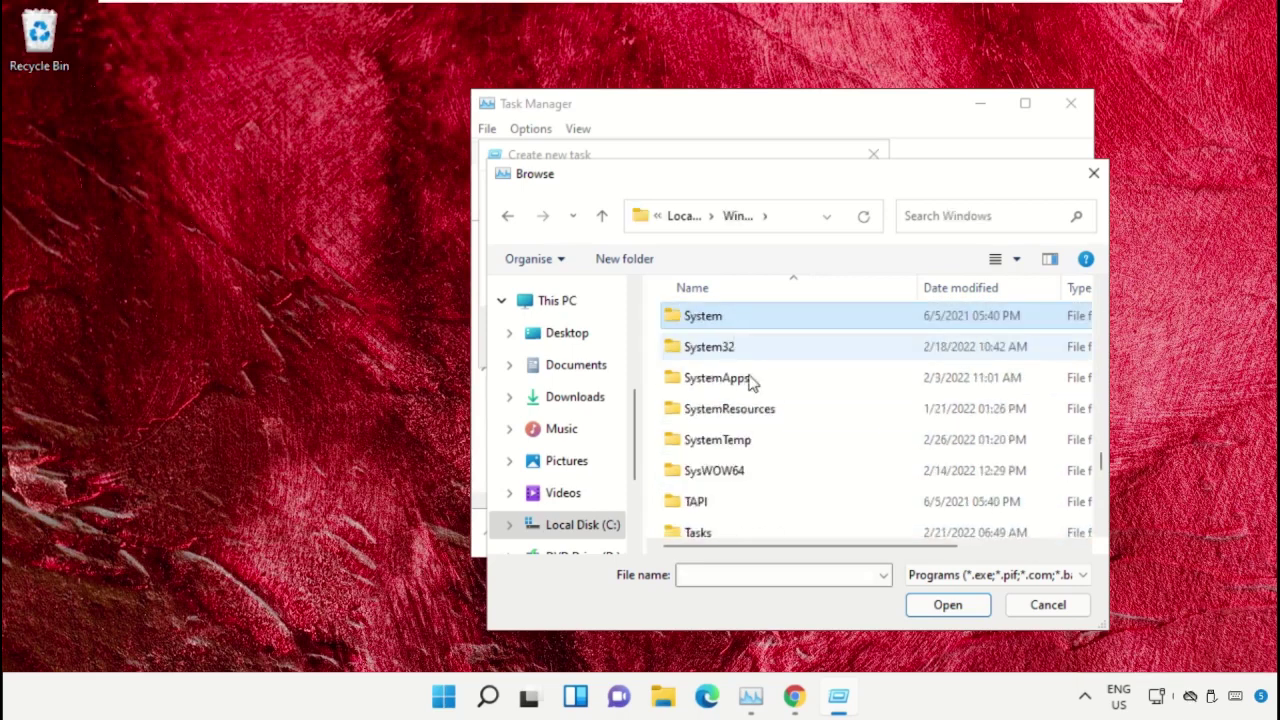
{"action": "left_click", "coordinate": [760, 358]}
{"action": "double_click", "coordinate": [760, 358]}
Step: Locate cmd.exe in System32 and pick it as the program to run
{"action": "scroll", "coordinate": [749, 385], "scroll_direction": "down", "scroll_amount": 5}
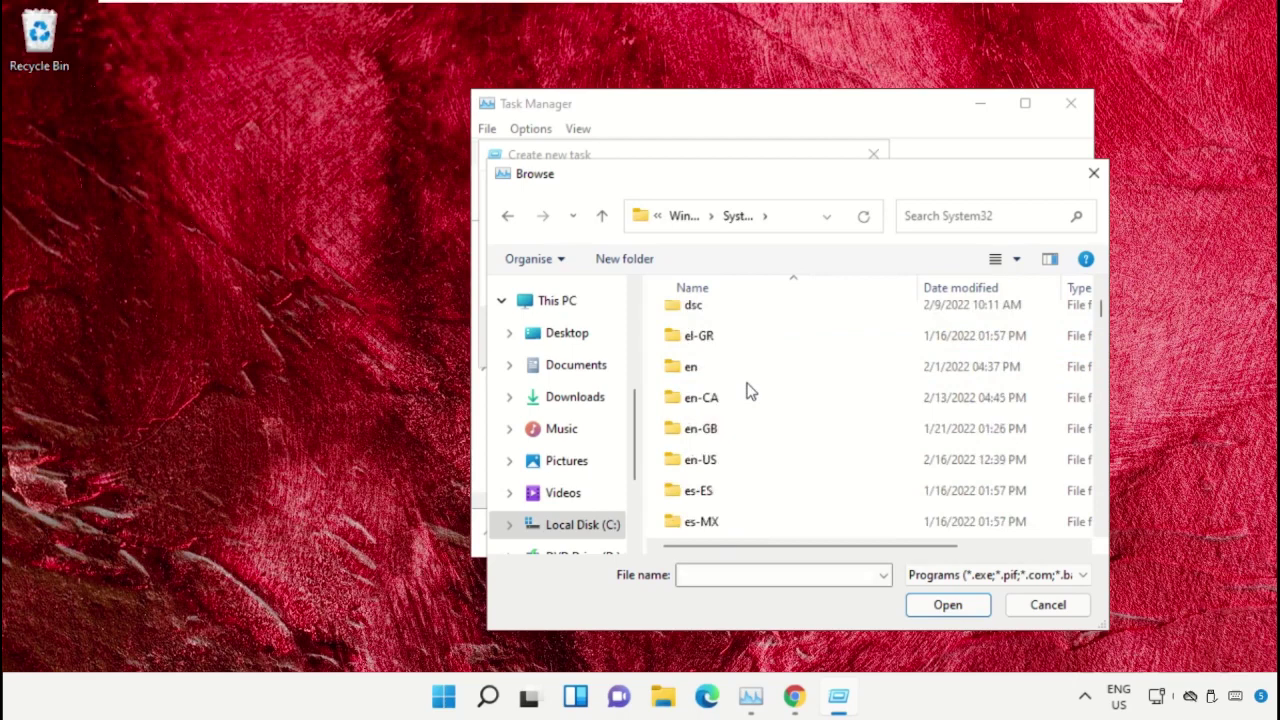
{"action": "scroll", "coordinate": [760, 410], "scroll_direction": "down", "scroll_amount": 5}
{"action": "scroll", "coordinate": [767, 428], "scroll_direction": "down", "scroll_amount": 10}
{"action": "scroll", "coordinate": [769, 428], "scroll_direction": "down", "scroll_amount": 10}
{"action": "double_click", "coordinate": [769, 429]}
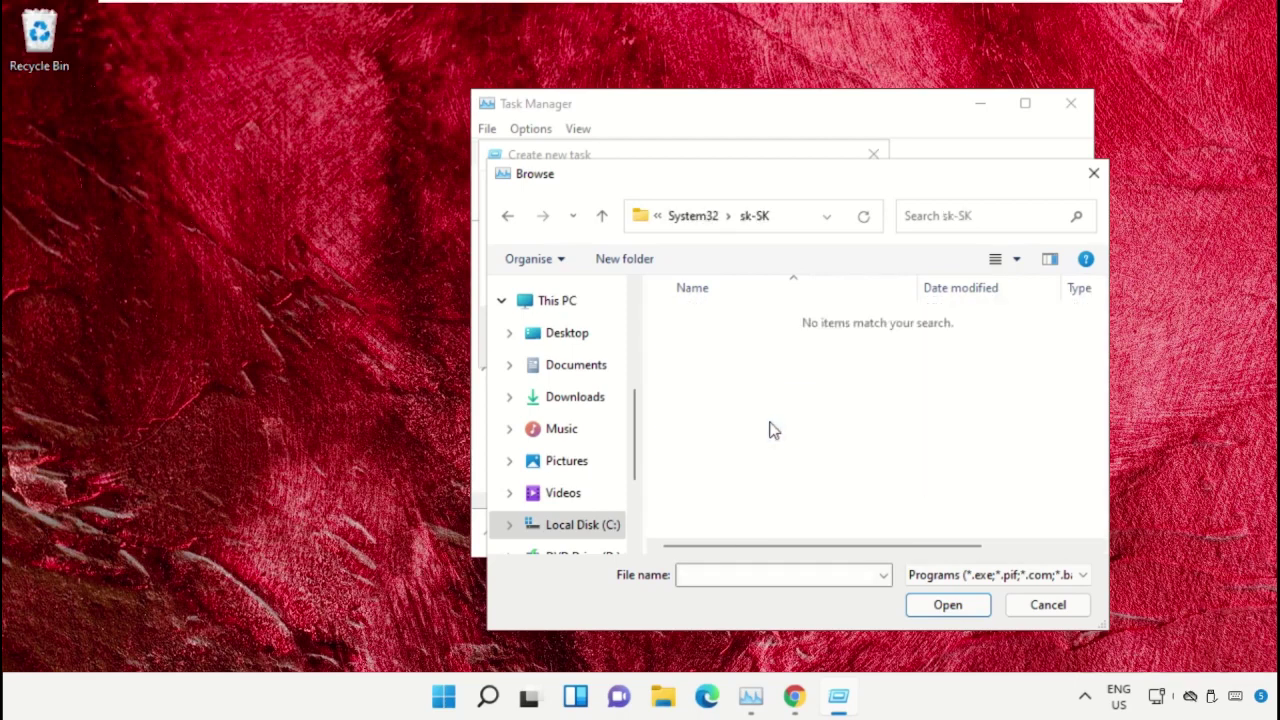
{"action": "key", "text": "alt+Left"}
{"action": "scroll", "coordinate": [770, 430], "scroll_direction": "down", "scroll_amount": 20}
{"action": "scroll", "coordinate": [770, 430], "scroll_direction": "down", "scroll_amount": 3}
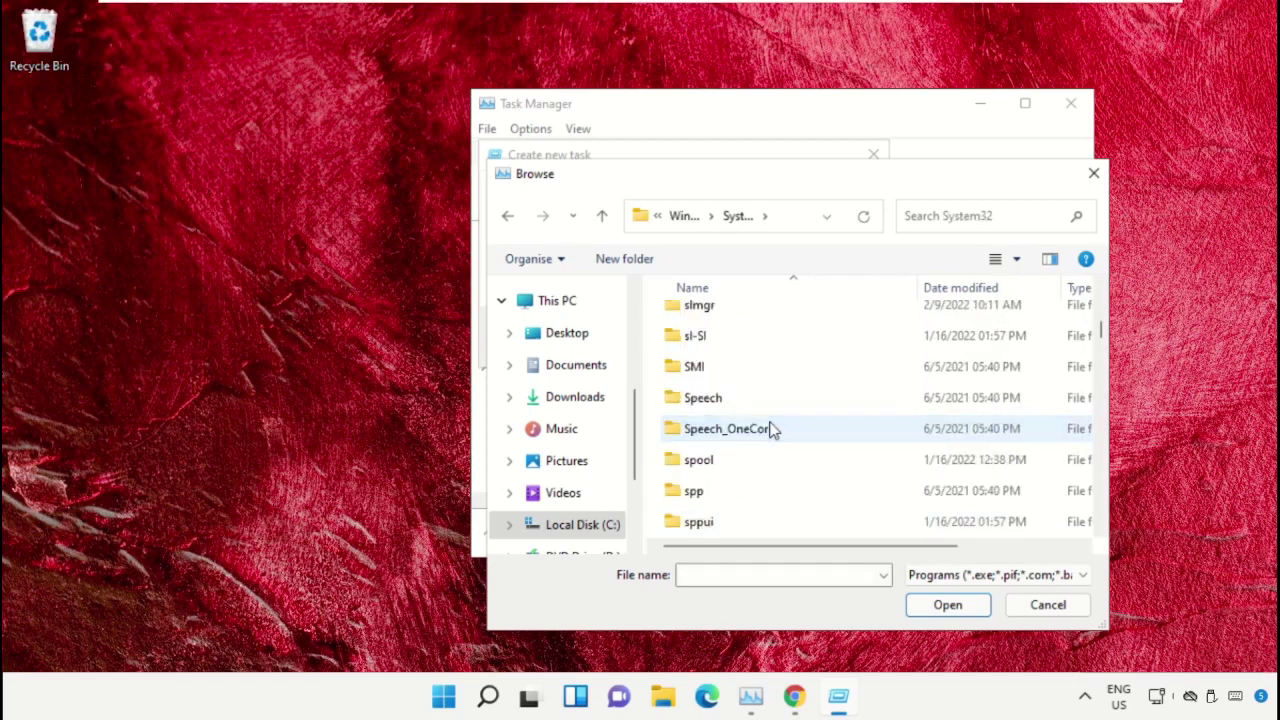
{"action": "scroll", "coordinate": [770, 430], "scroll_direction": "down", "scroll_amount": 4}
{"action": "type", "text": "cmd.exe"}
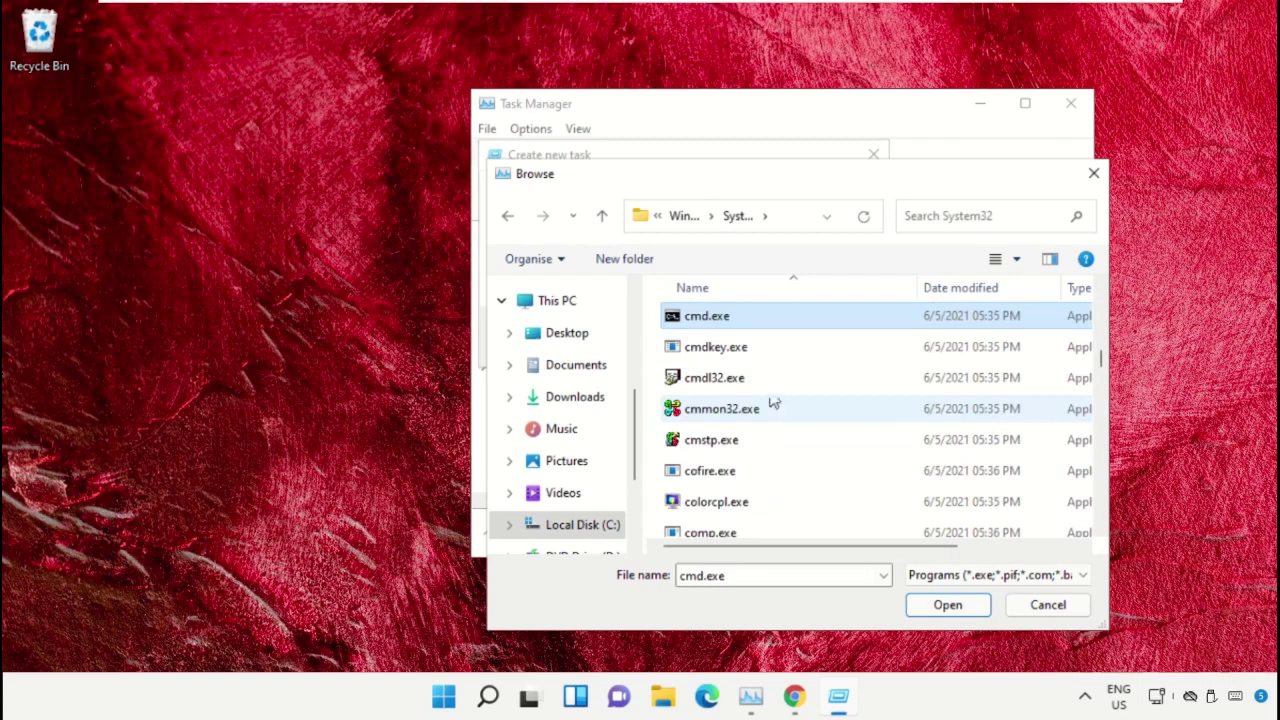
{"action": "double_click", "coordinate": [729, 320]}
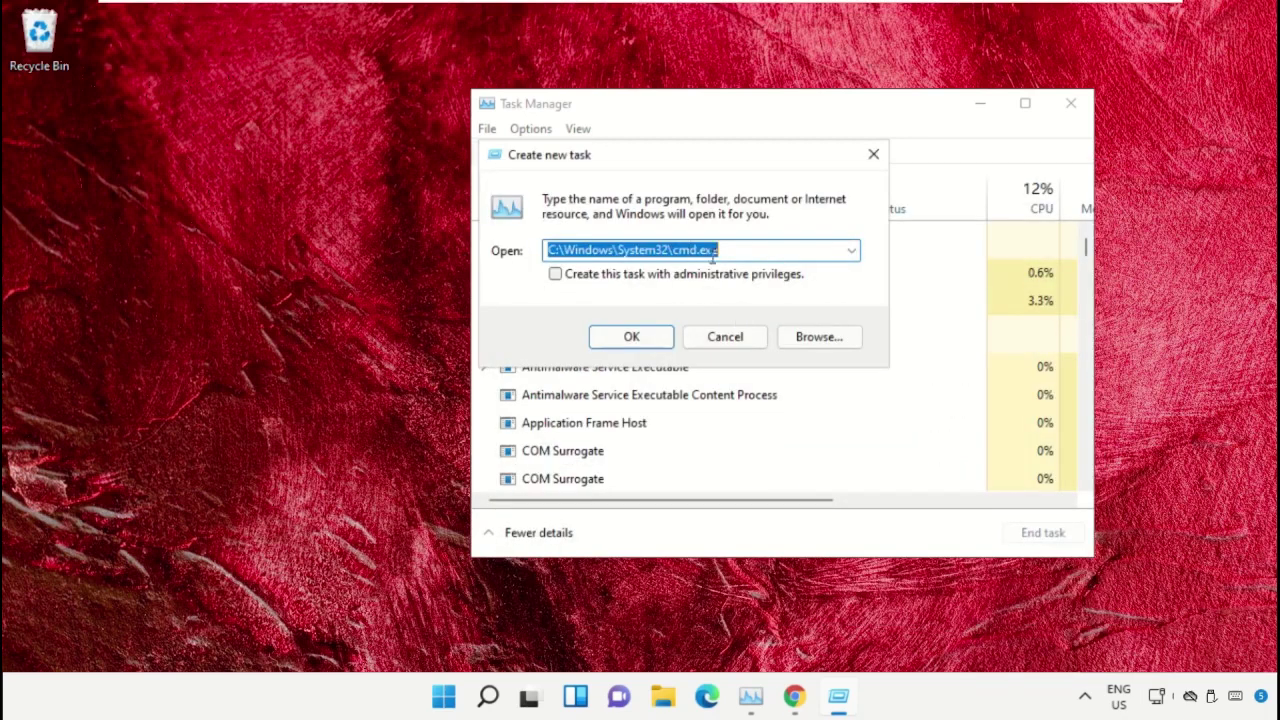
Step: Run cmd.exe with administrative privileges, minimize Task Manager, and shrink and centre the console
{"action": "left_click", "coordinate": [613, 279]}
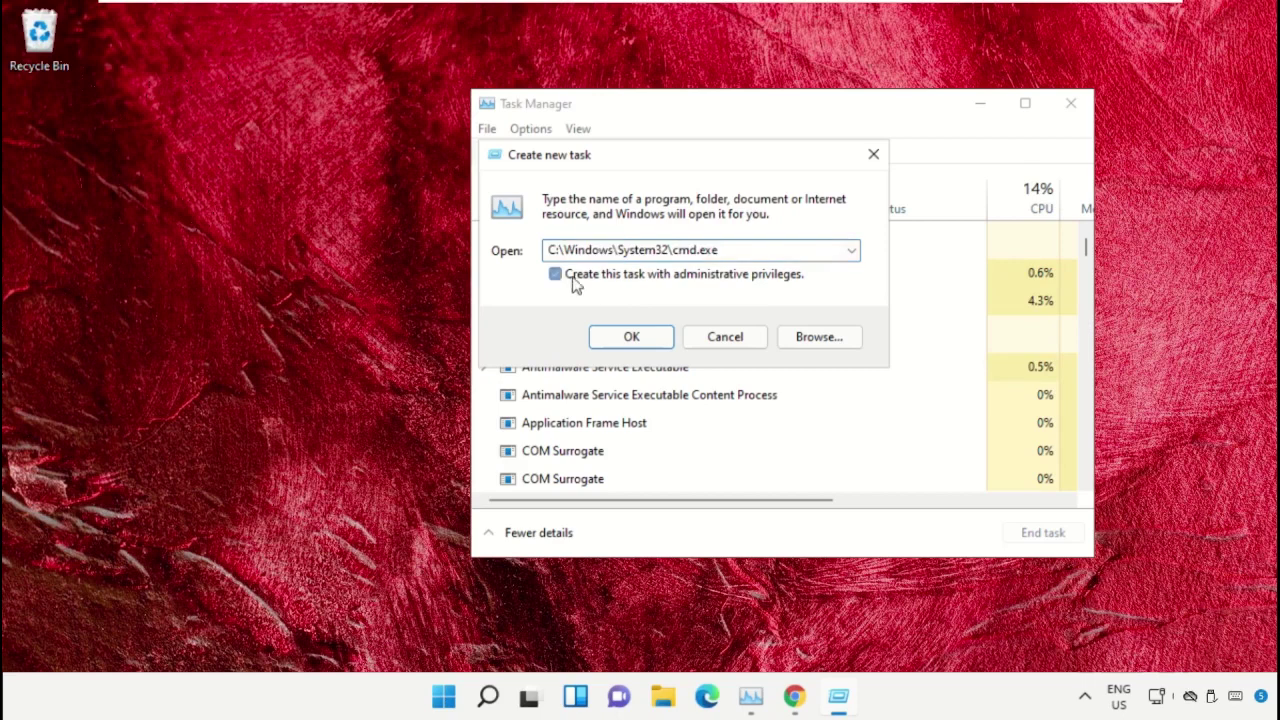
{"action": "left_click", "coordinate": [622, 340]}
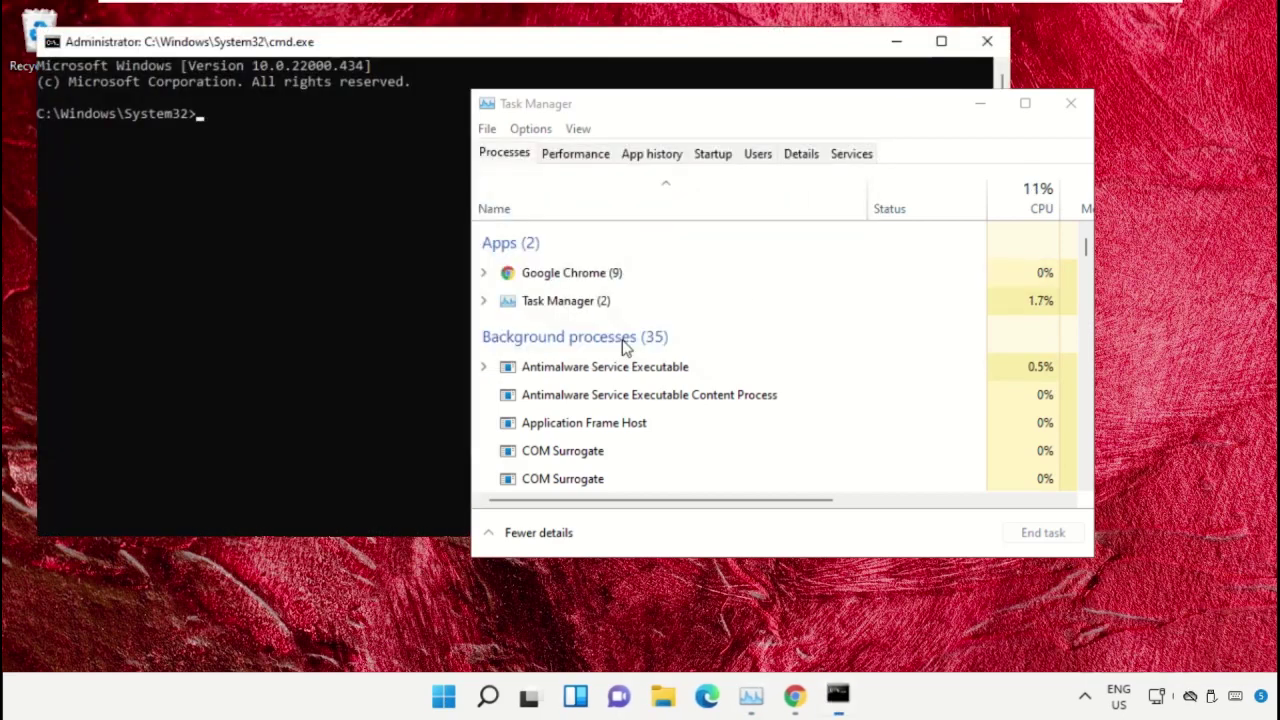
{"action": "left_click", "coordinate": [980, 108]}
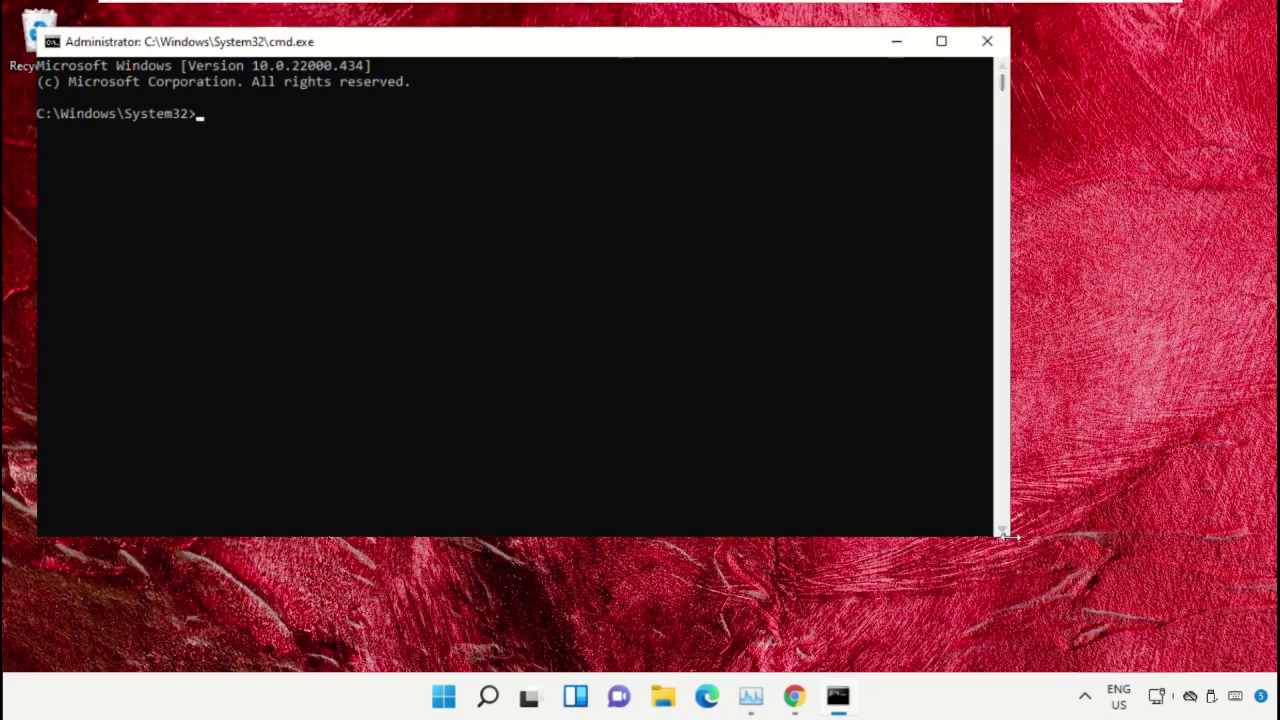
{"action": "left_click_drag", "start_coordinate": [1012, 543], "coordinate": [745, 444]}
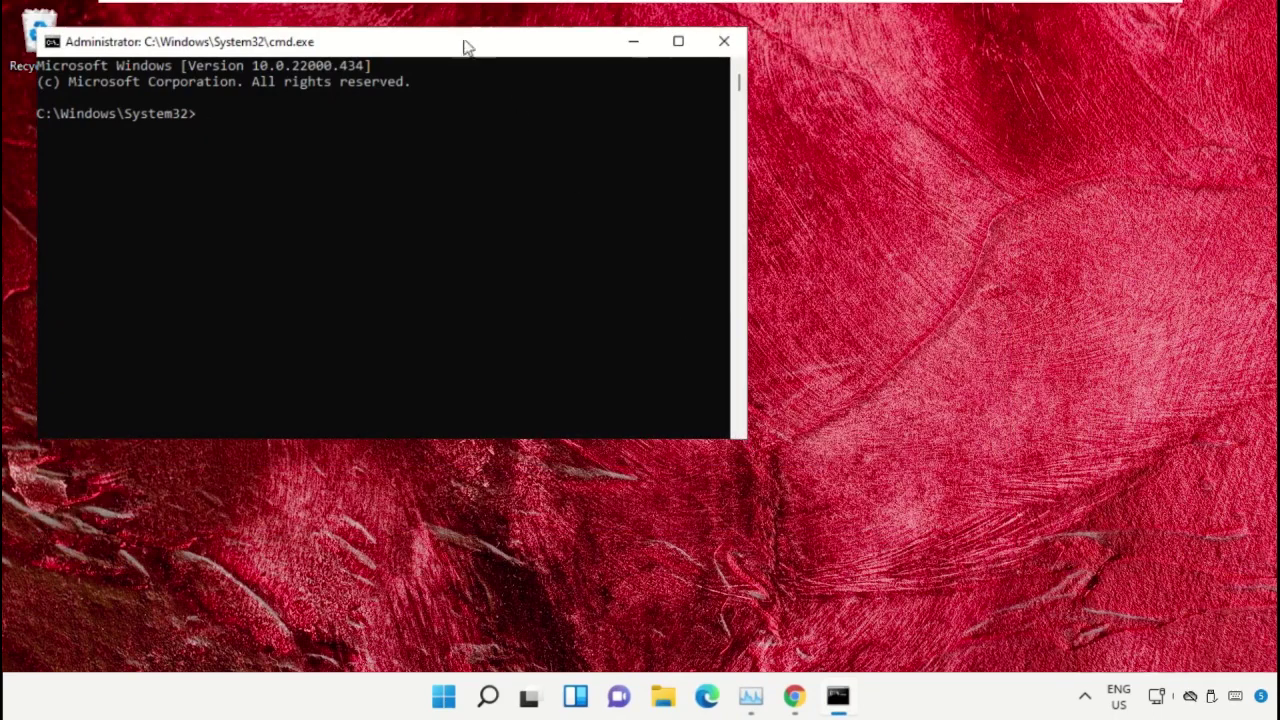
{"action": "left_click_drag", "start_coordinate": [465, 47], "coordinate": [743, 187]}
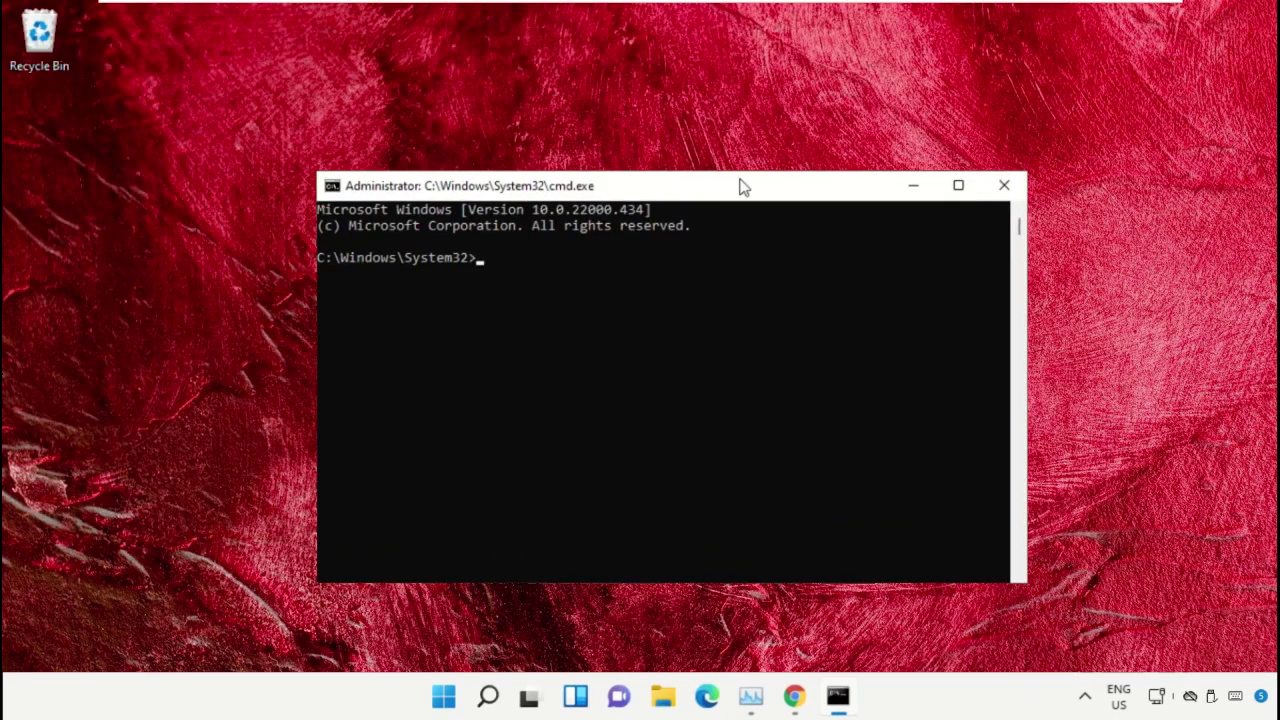
{"action": "left_click_drag", "start_coordinate": [741, 183], "coordinate": [787, 241]}
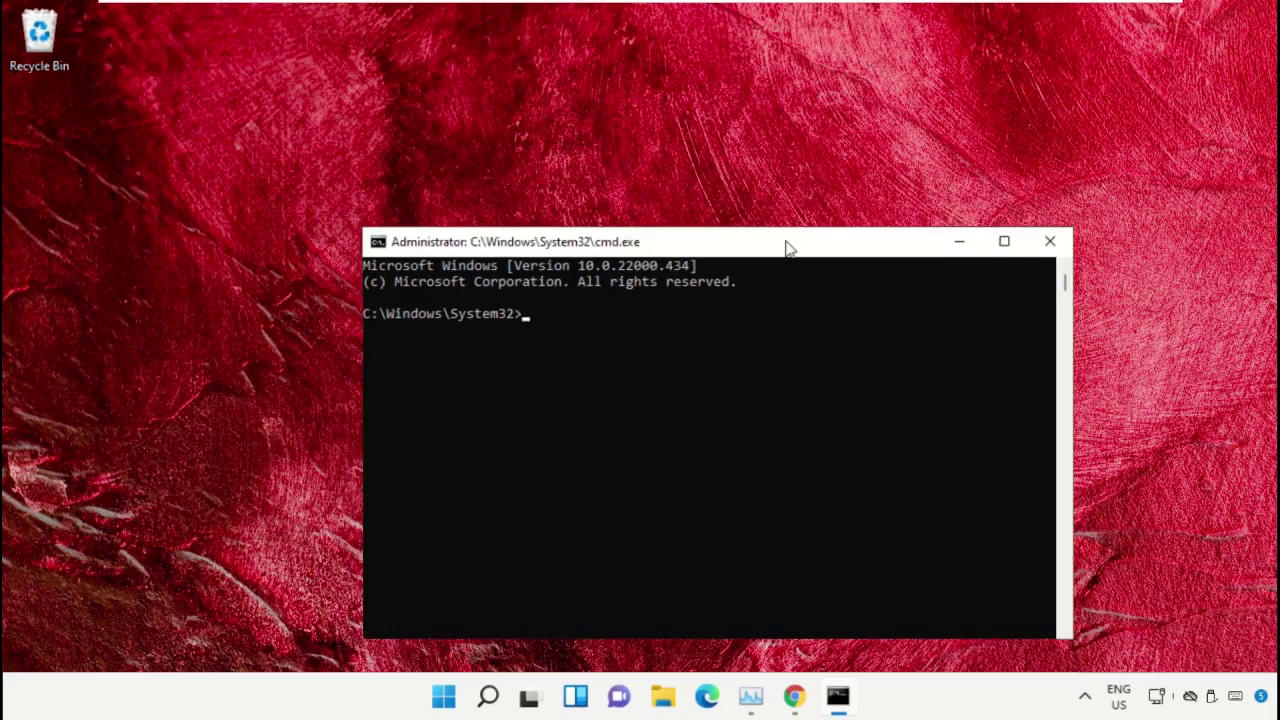
{"action": "left_click_drag", "start_coordinate": [794, 697], "coordinate": [751, 697]}
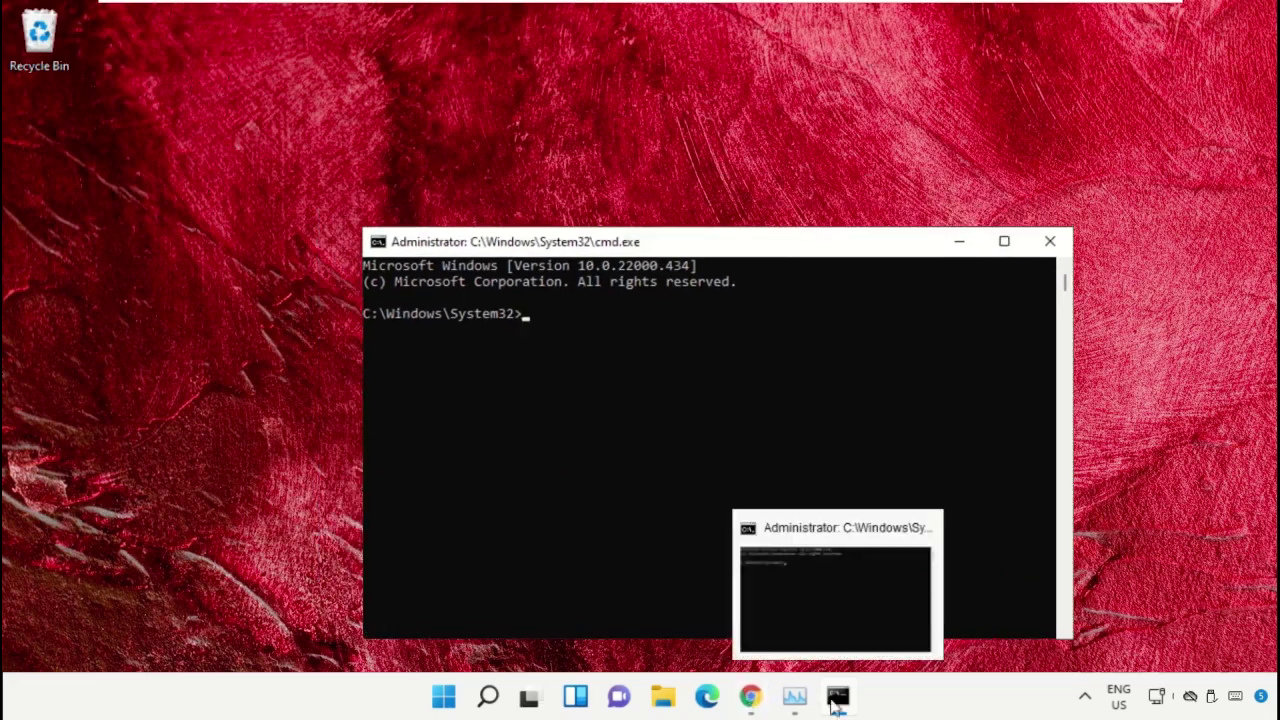
Step: In Chrome, search Google for 'hows.tech windows commands'
{"action": "left_click", "coordinate": [757, 698]}
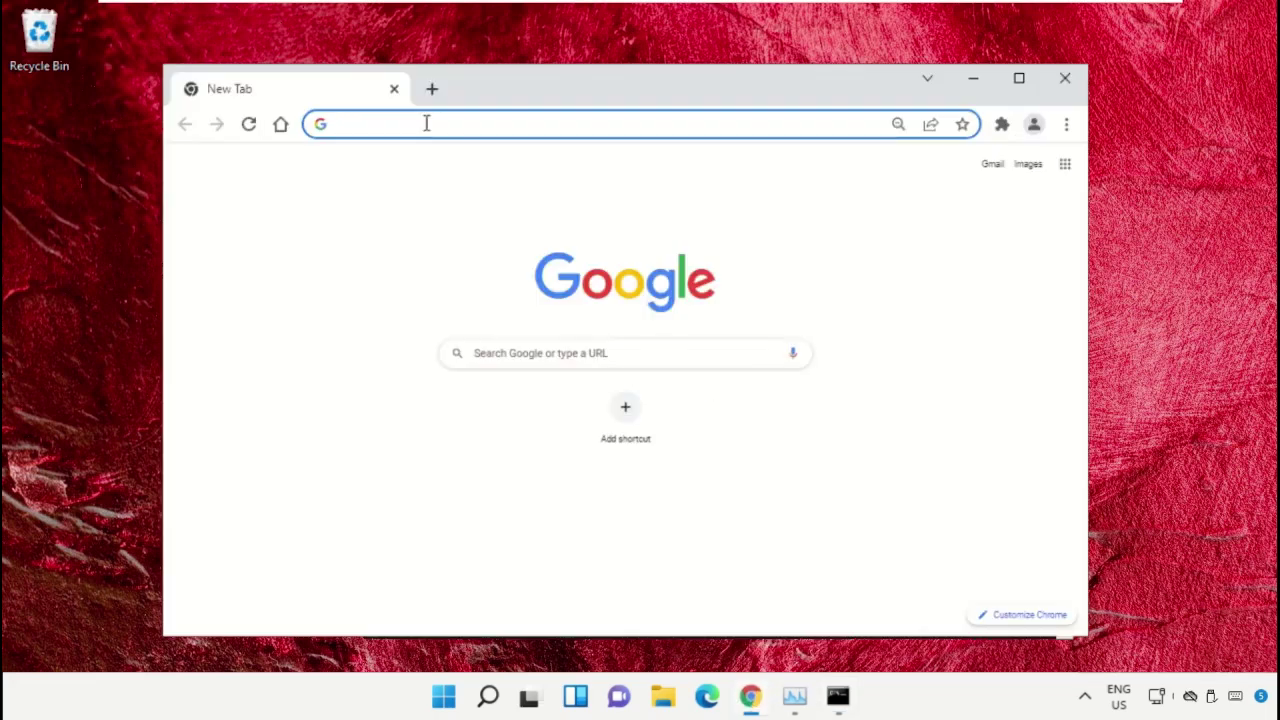
{"action": "type", "text": "google"}
{"action": "left_click", "coordinate": [384, 440]}
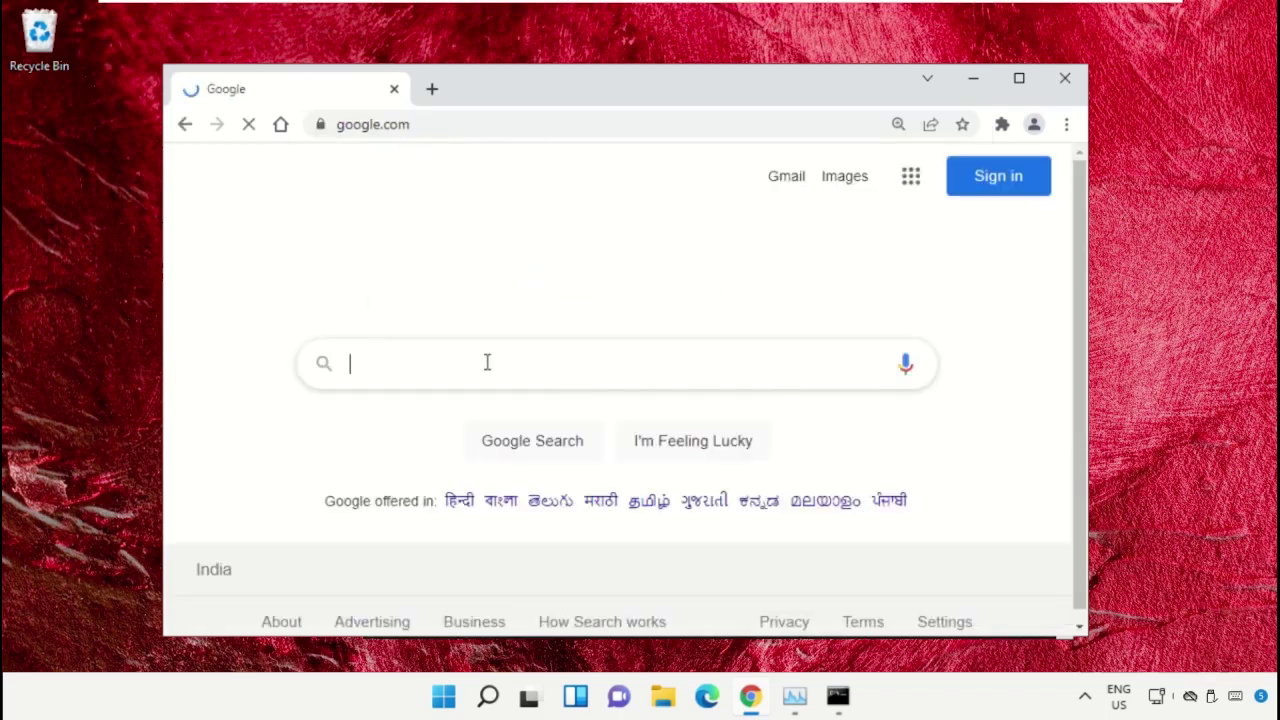
{"action": "type", "text": "hows.te"}
{"action": "key", "text": "Down"}
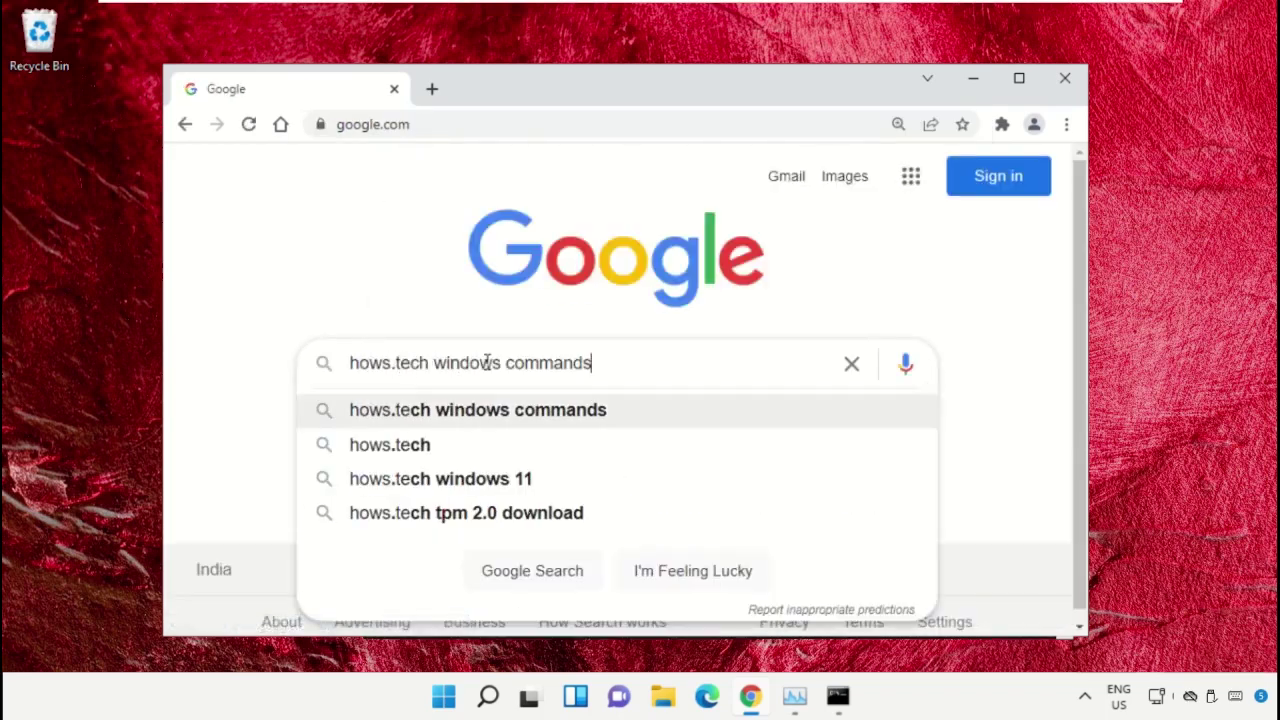
{"action": "key", "text": "Return"}
{"action": "left_click_drag", "start_coordinate": [643, 194], "coordinate": [432, 196]}
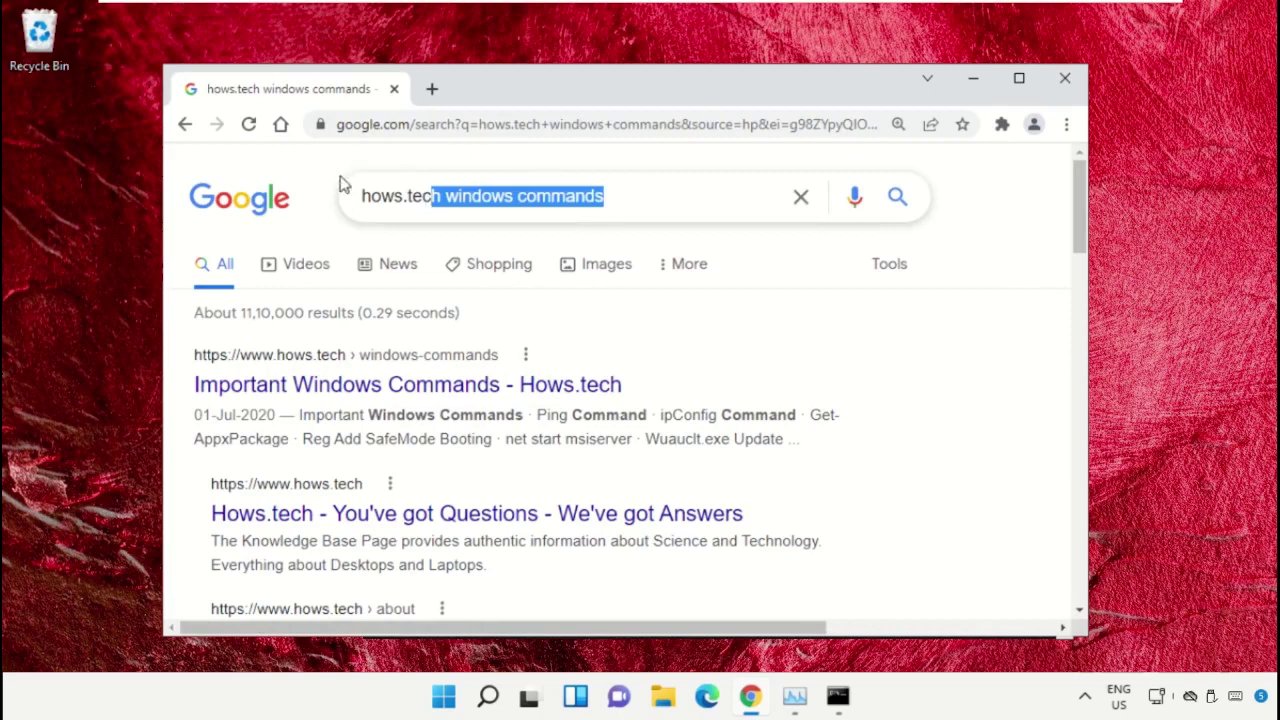
{"action": "left_click_drag", "start_coordinate": [339, 178], "coordinate": [333, 170]}
{"action": "left_click", "coordinate": [399, 166]}
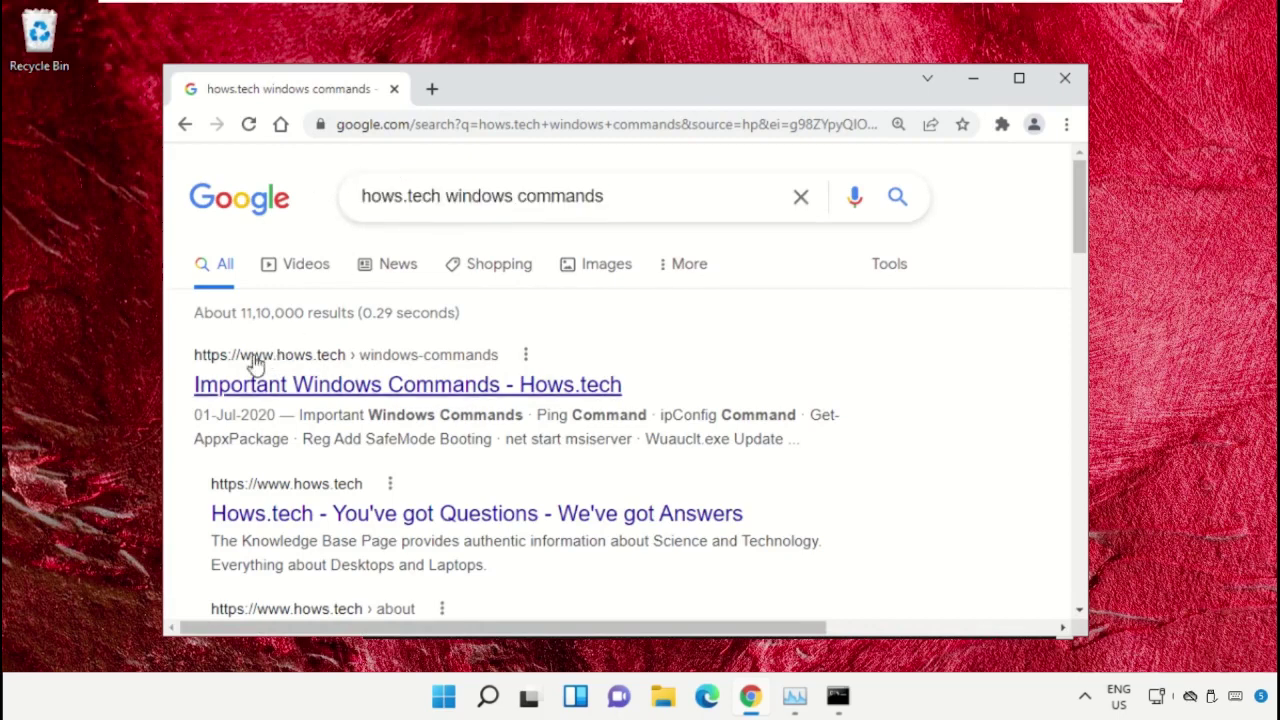
Step: Open the hows.tech Important Windows Commands result and scroll down toward the SFC command
{"action": "left_click", "coordinate": [547, 398]}
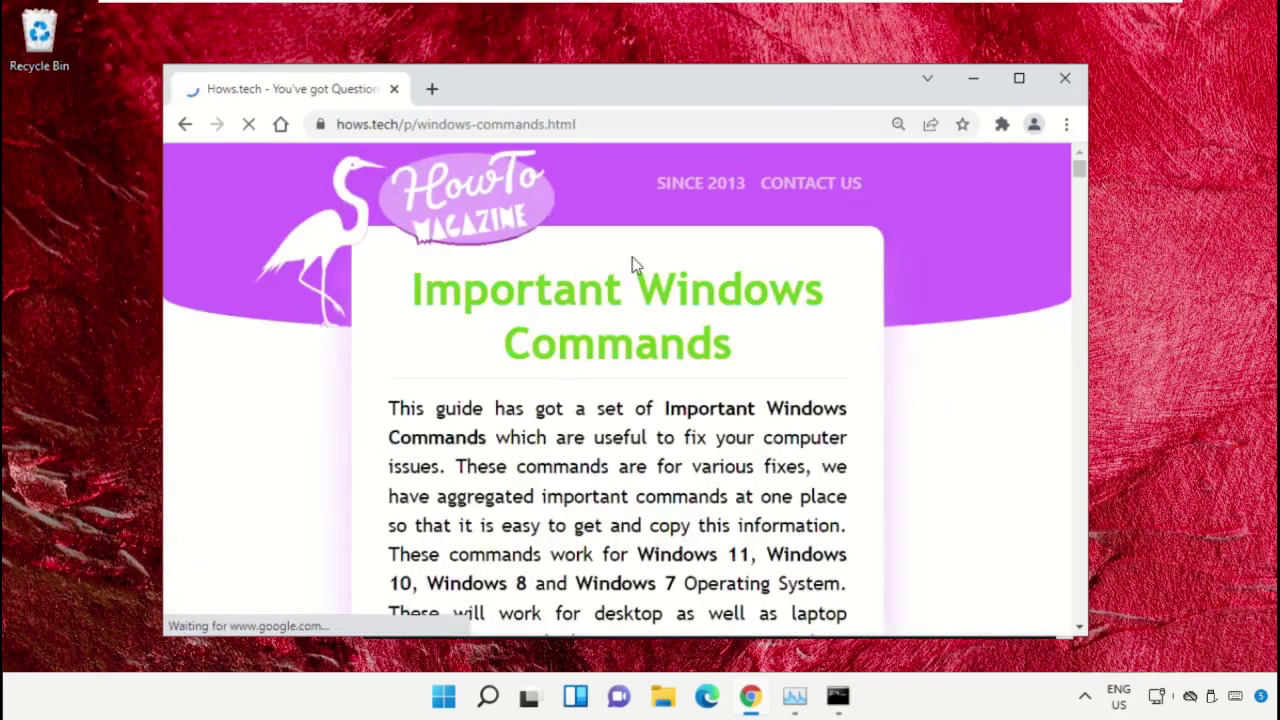
{"action": "scroll", "coordinate": [632, 257], "scroll_direction": "down", "scroll_amount": 1}
{"action": "scroll", "coordinate": [632, 260], "scroll_direction": "down", "scroll_amount": 3}
{"action": "scroll", "coordinate": [632, 265], "scroll_direction": "down", "scroll_amount": 2}
{"action": "scroll", "coordinate": [631, 270], "scroll_direction": "down", "scroll_amount": 4}
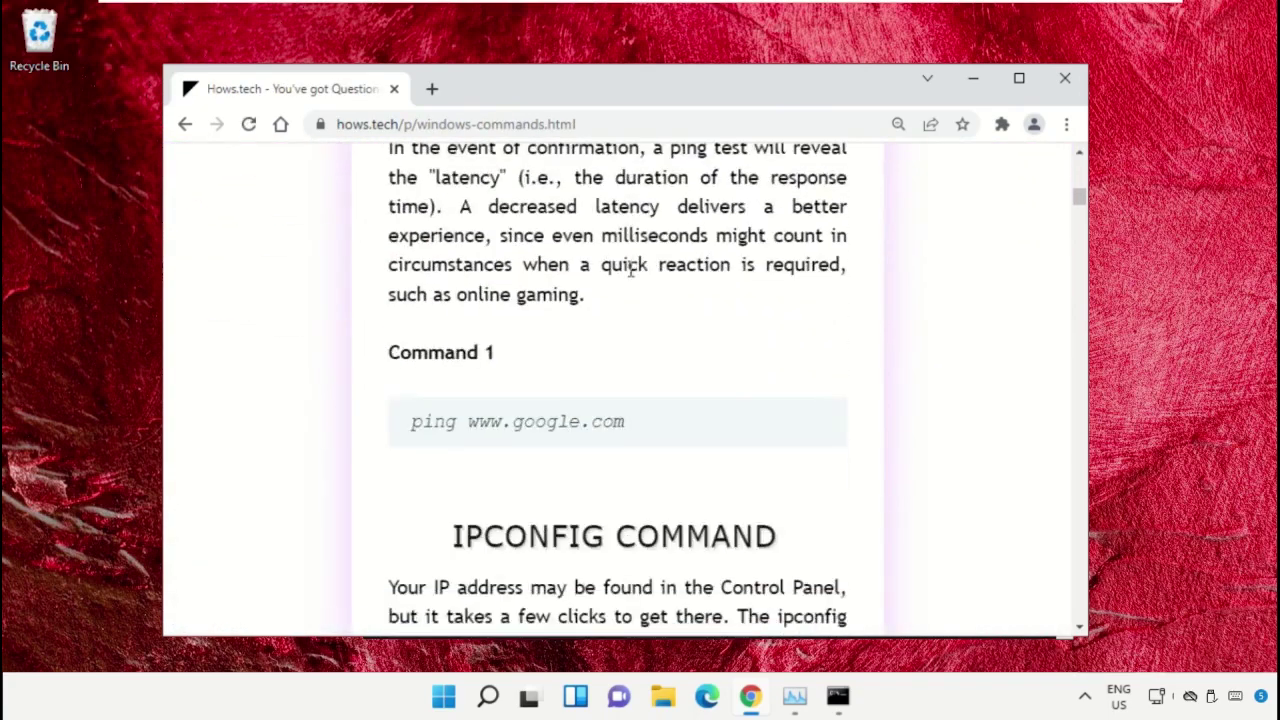
{"action": "scroll", "coordinate": [631, 272], "scroll_direction": "down", "scroll_amount": 2}
{"action": "scroll", "coordinate": [629, 278], "scroll_direction": "down", "scroll_amount": 5}
{"action": "scroll", "coordinate": [629, 300], "scroll_direction": "down", "scroll_amount": 7}
{"action": "scroll", "coordinate": [630, 318], "scroll_direction": "down", "scroll_amount": 6}
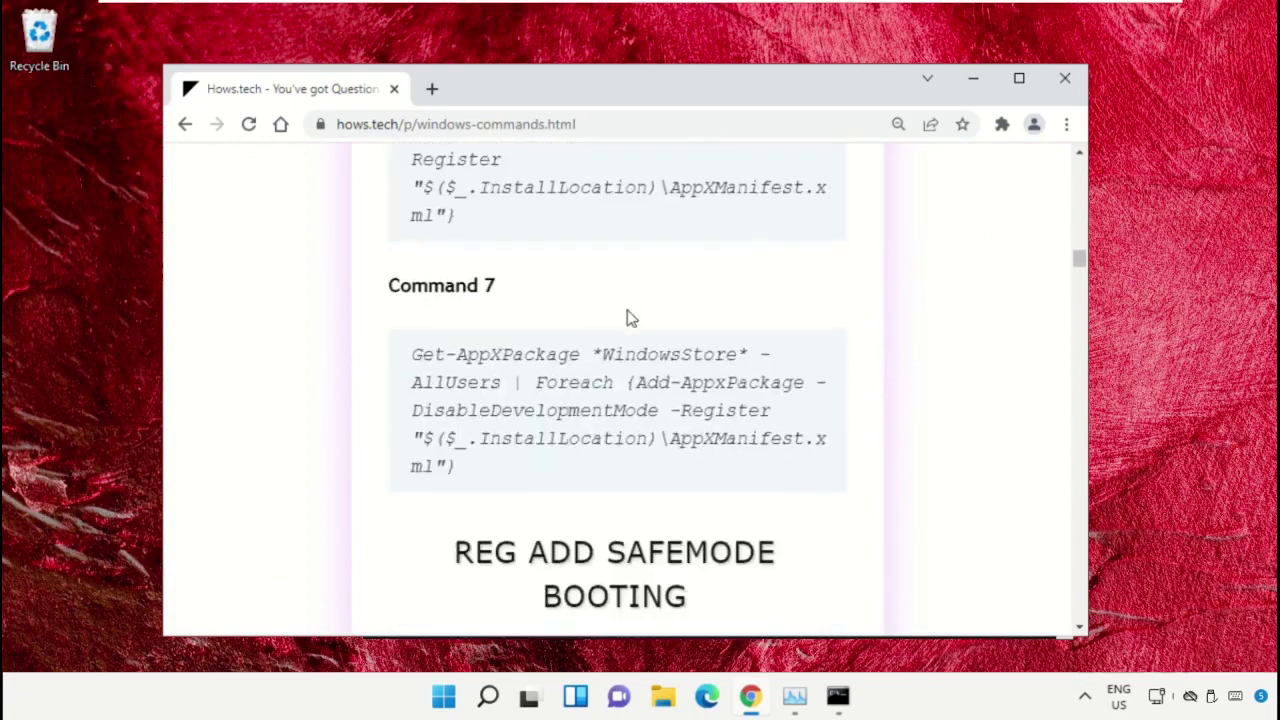
Step: Copy Command 12 from the page and run sfc /scanfile on ieframe.dll in the admin console
{"action": "scroll", "coordinate": [630, 318], "scroll_direction": "down", "scroll_amount": 8}
{"action": "scroll", "coordinate": [632, 312], "scroll_direction": "down", "scroll_amount": 2}
{"action": "scroll", "coordinate": [632, 314], "scroll_direction": "down", "scroll_amount": 4}
{"action": "scroll", "coordinate": [632, 316], "scroll_direction": "down", "scroll_amount": 7}
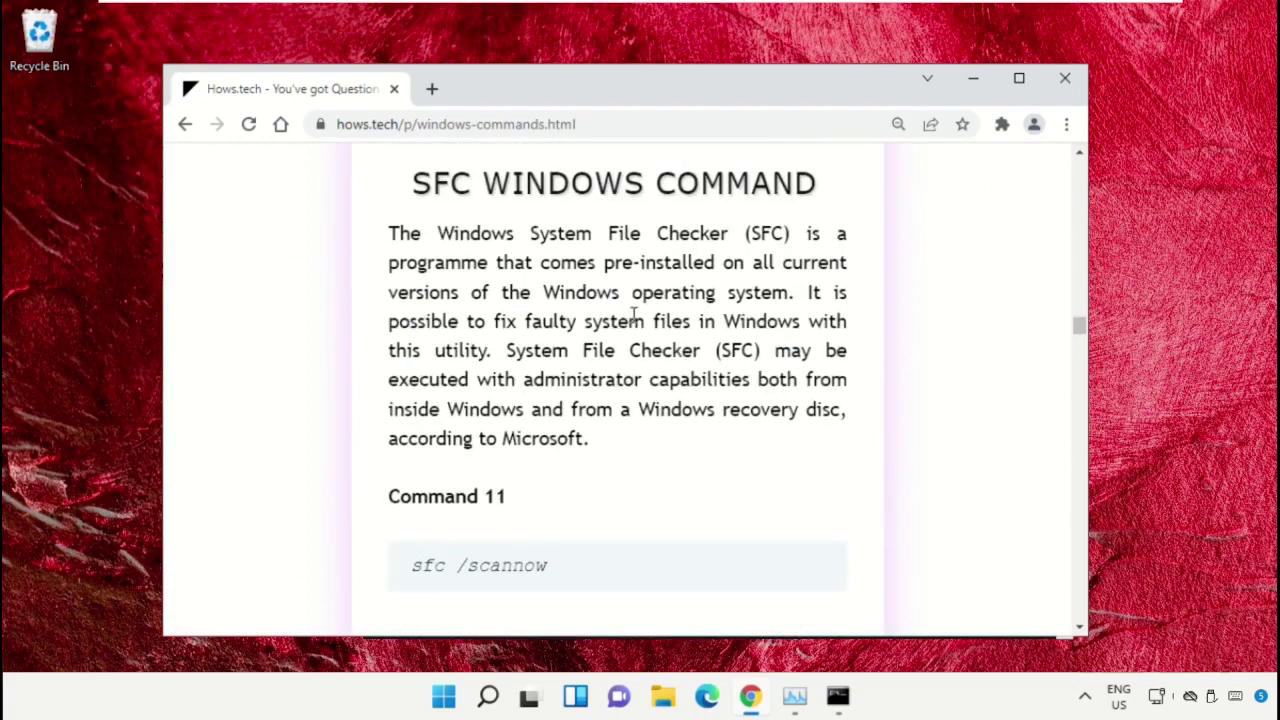
{"action": "scroll", "coordinate": [632, 315], "scroll_direction": "down", "scroll_amount": 2}
{"action": "scroll", "coordinate": [631, 323], "scroll_direction": "down", "scroll_amount": 2}
{"action": "scroll", "coordinate": [631, 323], "scroll_direction": "down", "scroll_amount": 2}
{"action": "scroll", "coordinate": [632, 328], "scroll_direction": "up", "scroll_amount": 1}
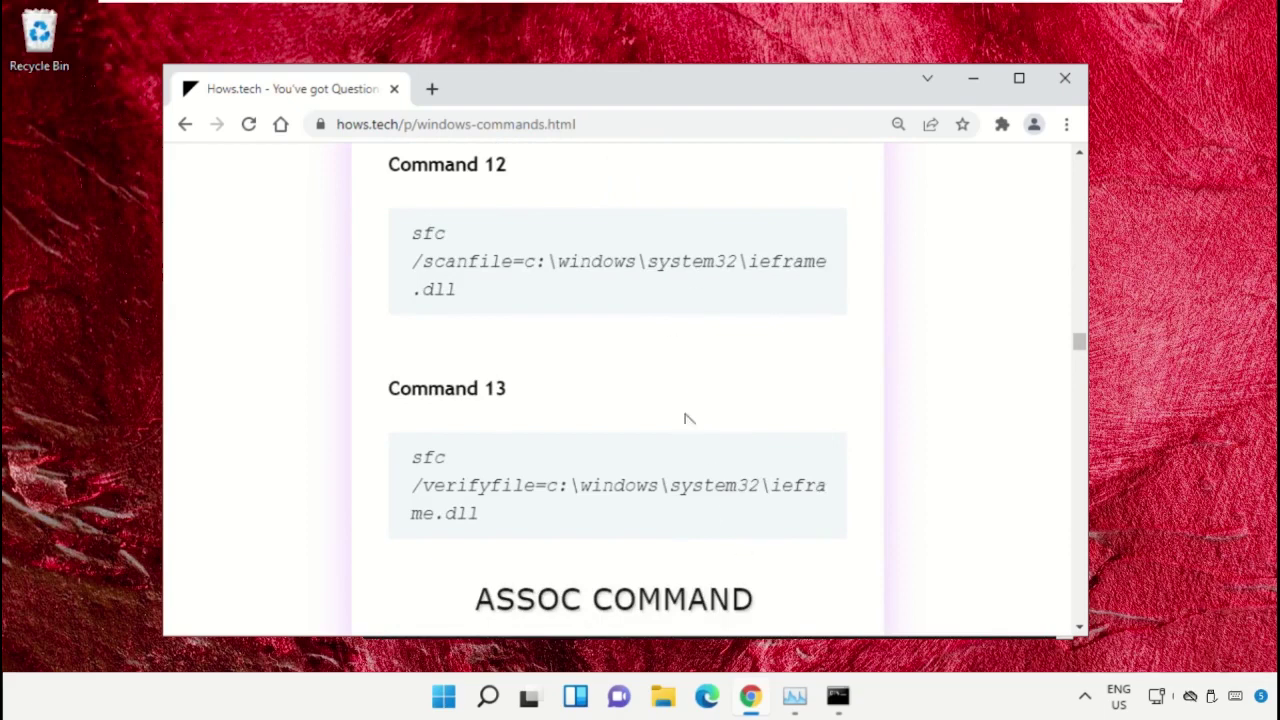
{"action": "triple_click", "coordinate": [563, 261]}
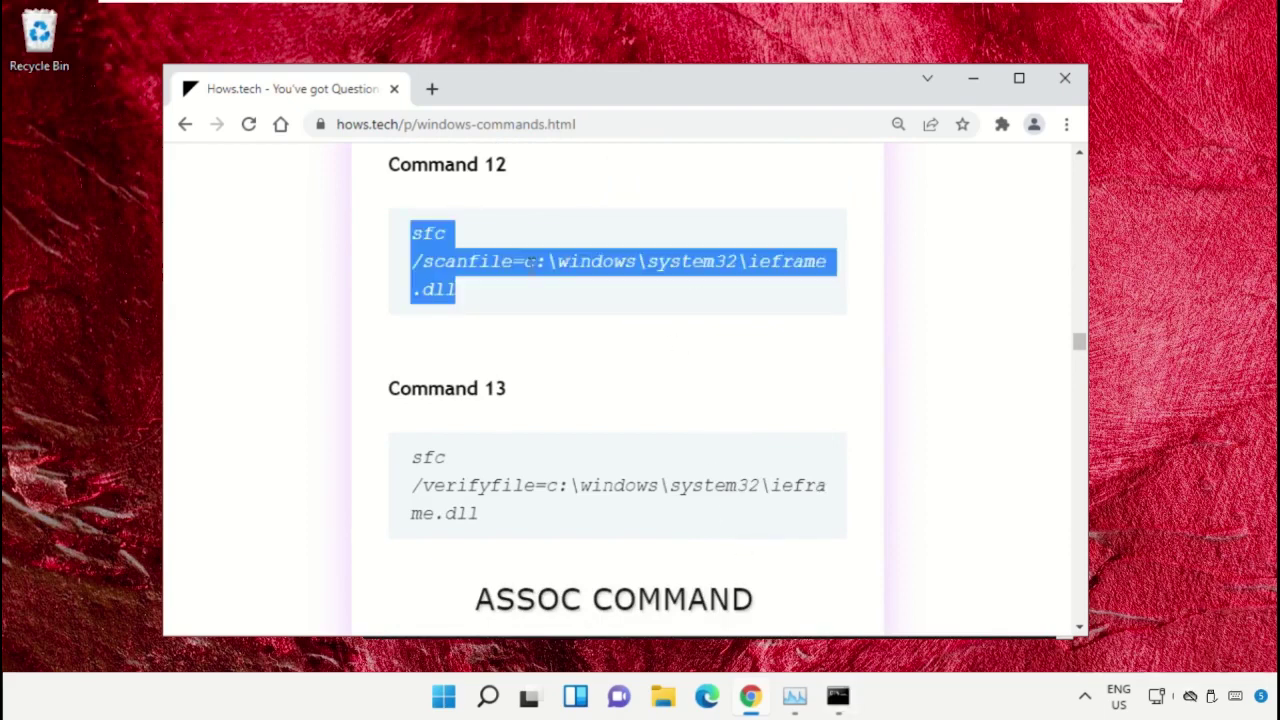
{"action": "right_click", "coordinate": [503, 262]}
{"action": "left_click", "coordinate": [548, 286]}
{"action": "left_click", "coordinate": [848, 705]}
{"action": "right_click", "coordinate": [563, 322]}
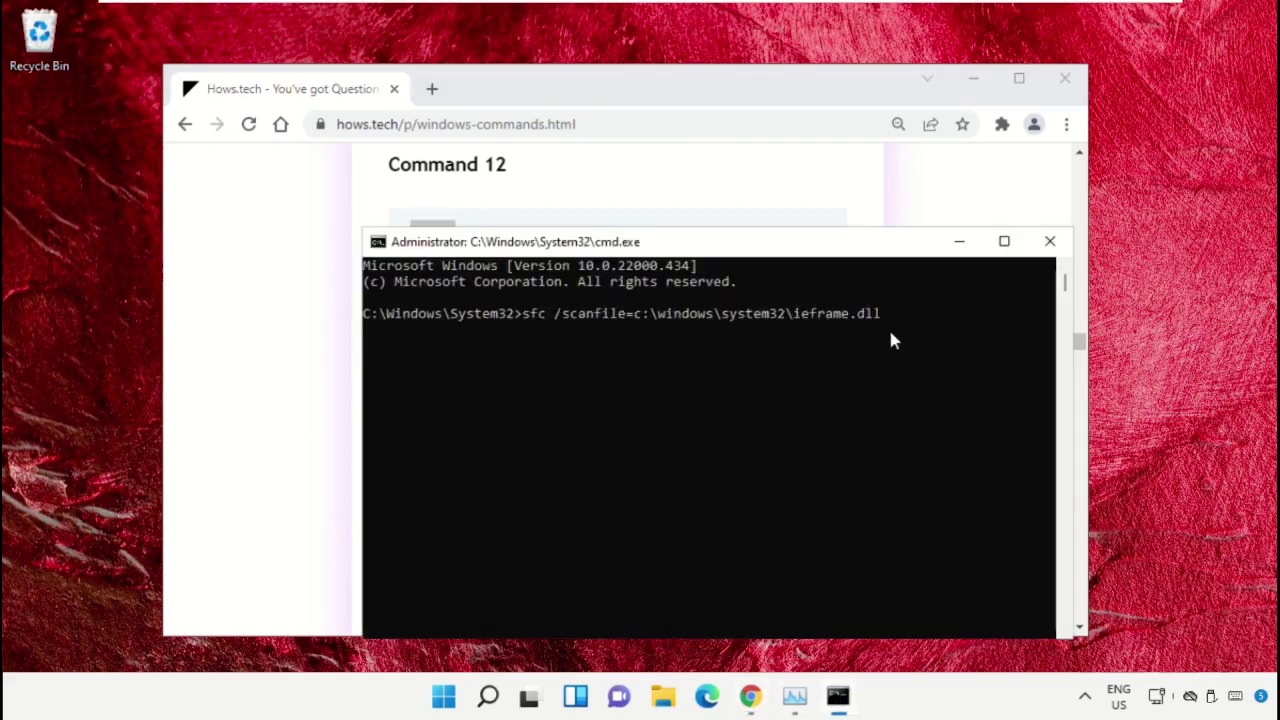
{"action": "key", "text": "Return"}
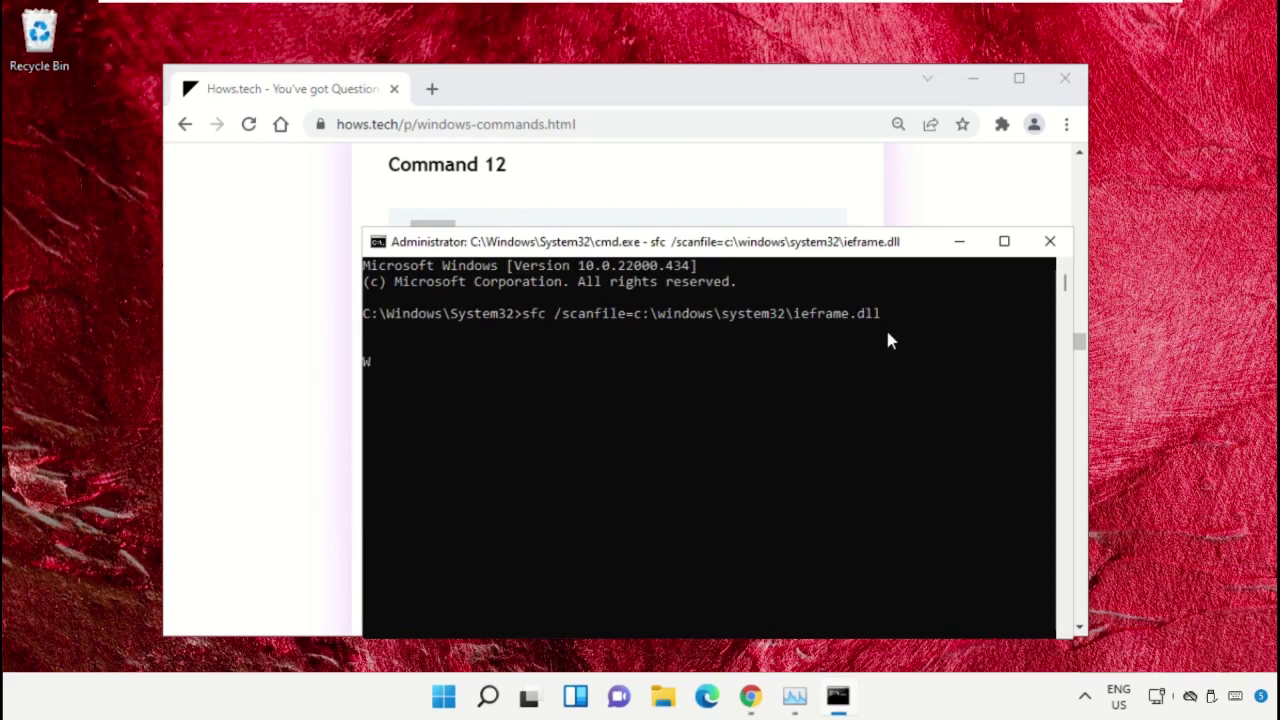
Step: Copy Command 13, run sfc /verifyfile on ieframe.dll, then exit the console
{"action": "left_click", "coordinate": [758, 166]}
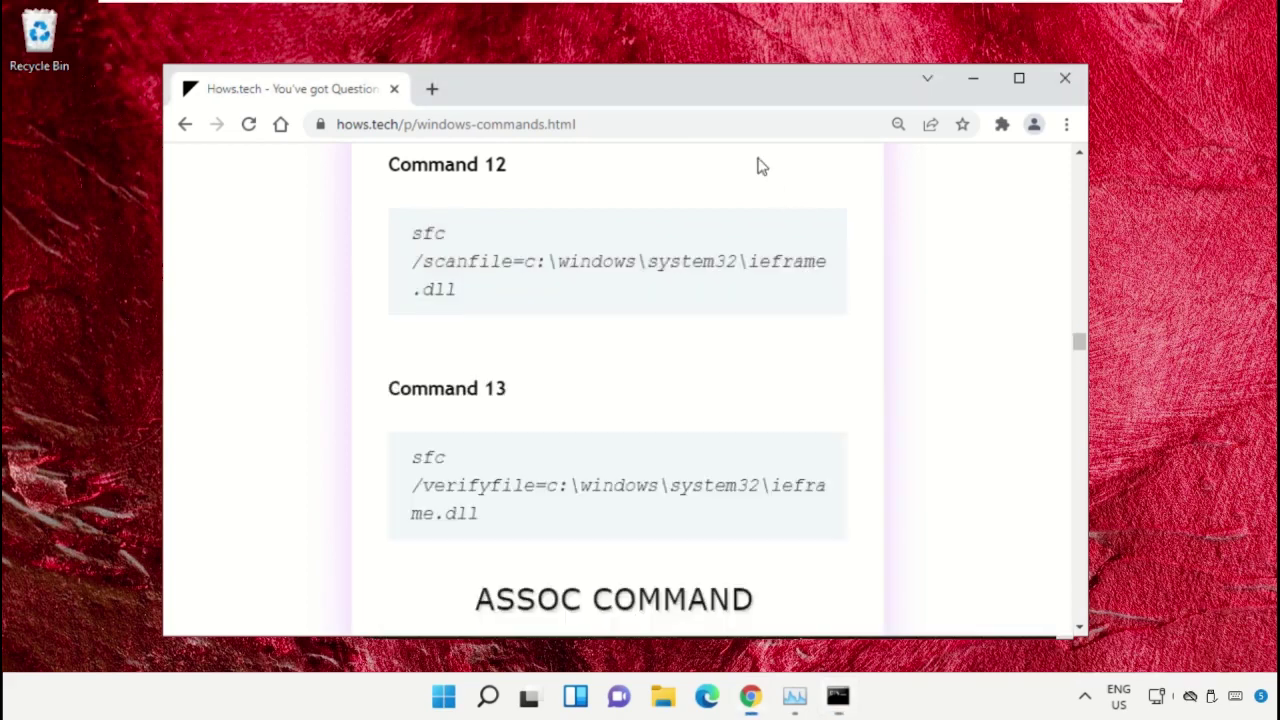
{"action": "triple_click", "coordinate": [556, 481]}
{"action": "right_click", "coordinate": [556, 481]}
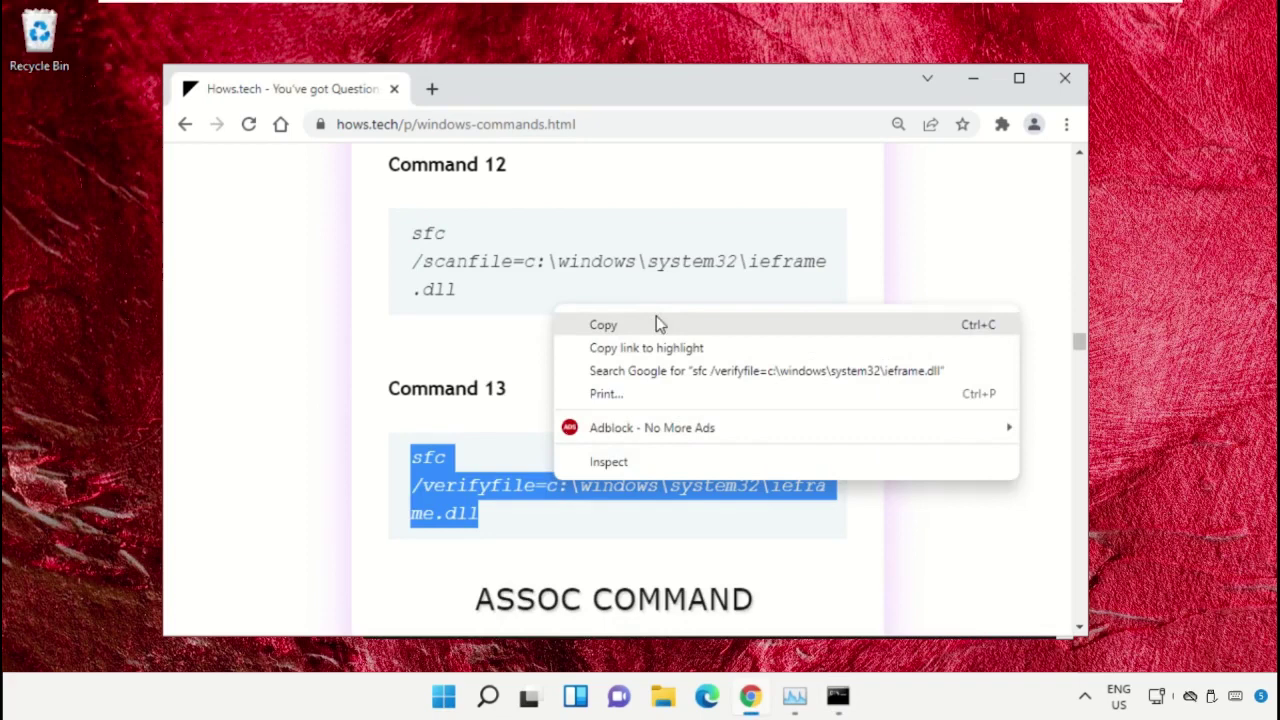
{"action": "left_click", "coordinate": [659, 324]}
{"action": "left_click", "coordinate": [838, 696]}
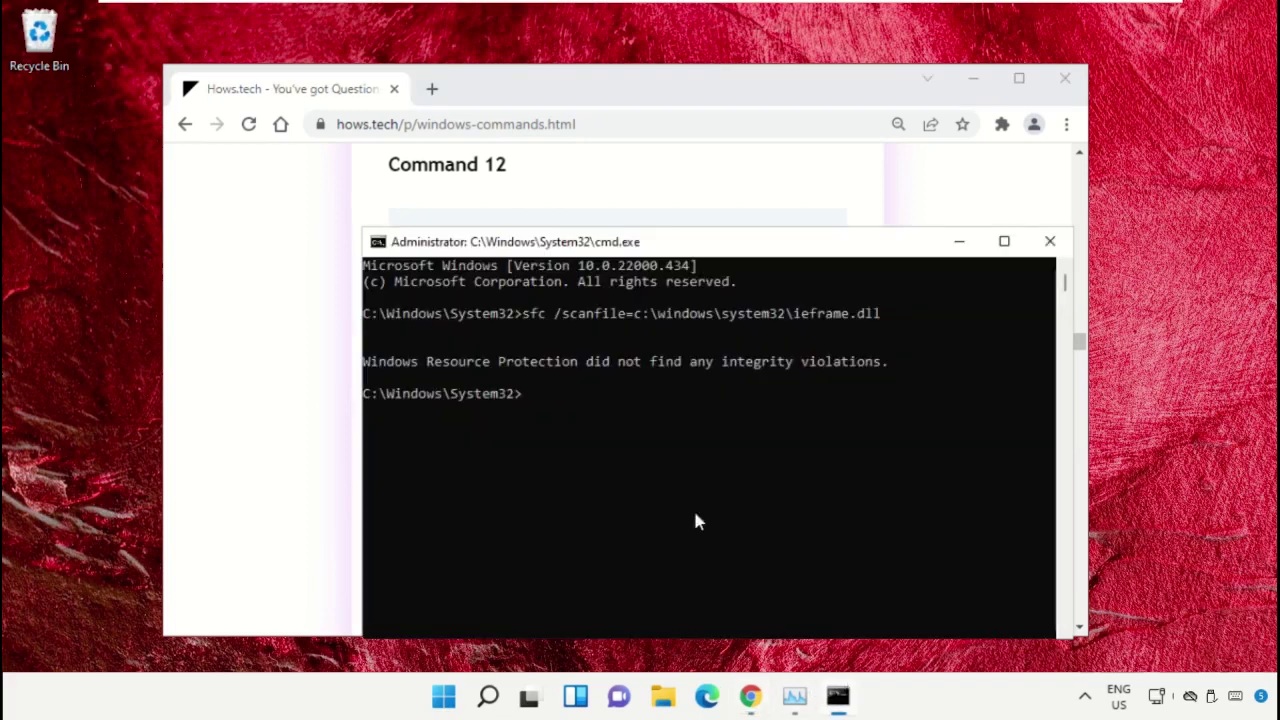
{"action": "key", "text": "ctrl+v"}
{"action": "key", "text": "Return"}
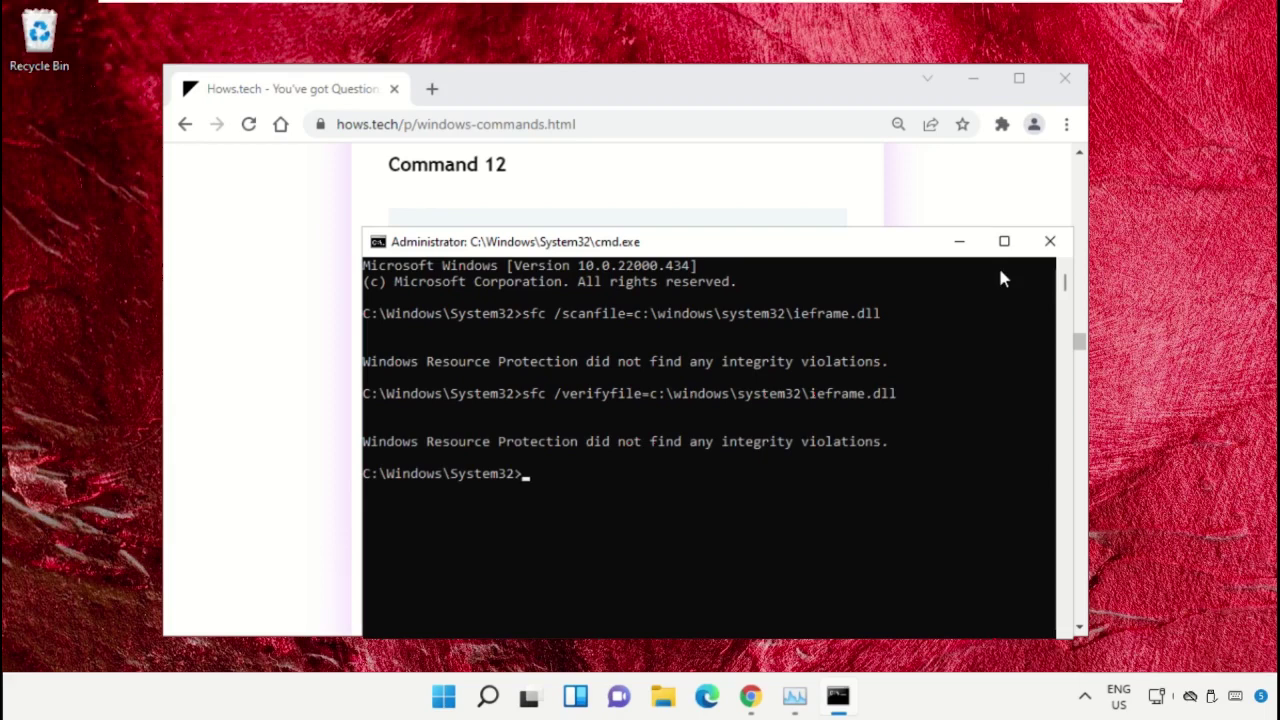
{"action": "key", "text": "Return"}
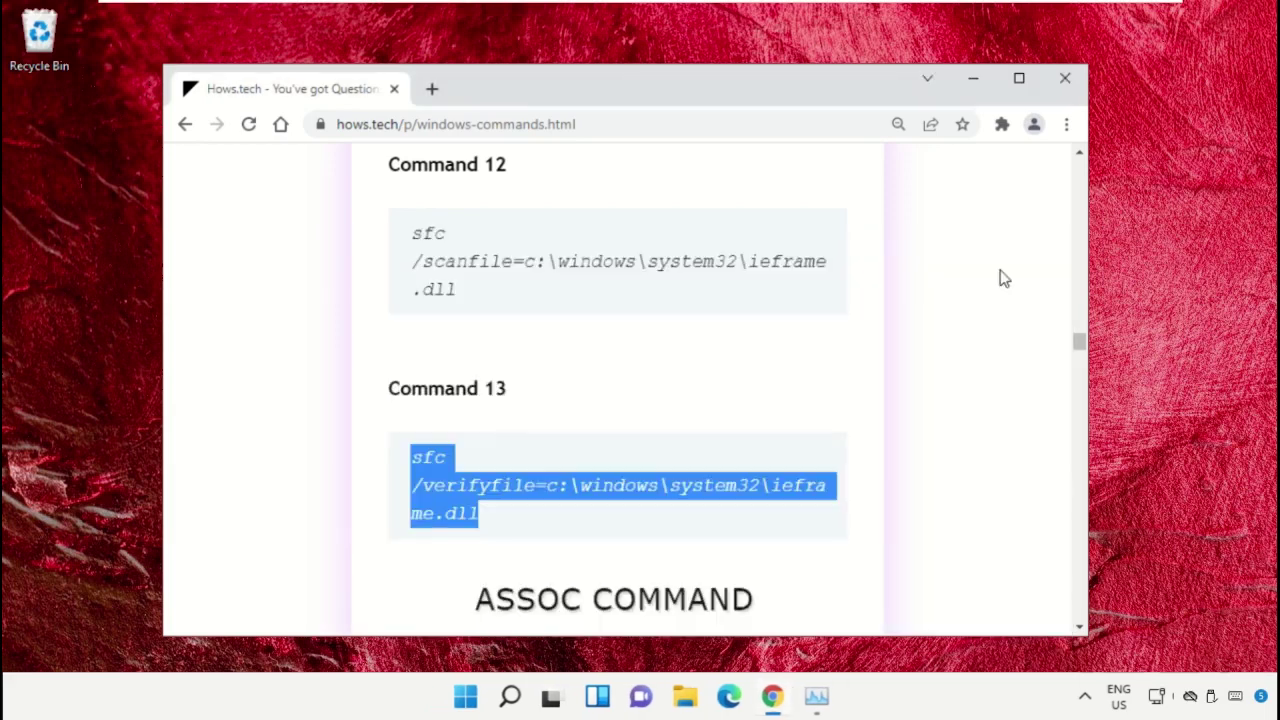
Step: Open Device Manager from the Start button menu and expand Display adapters
{"action": "left_click", "coordinate": [974, 79]}
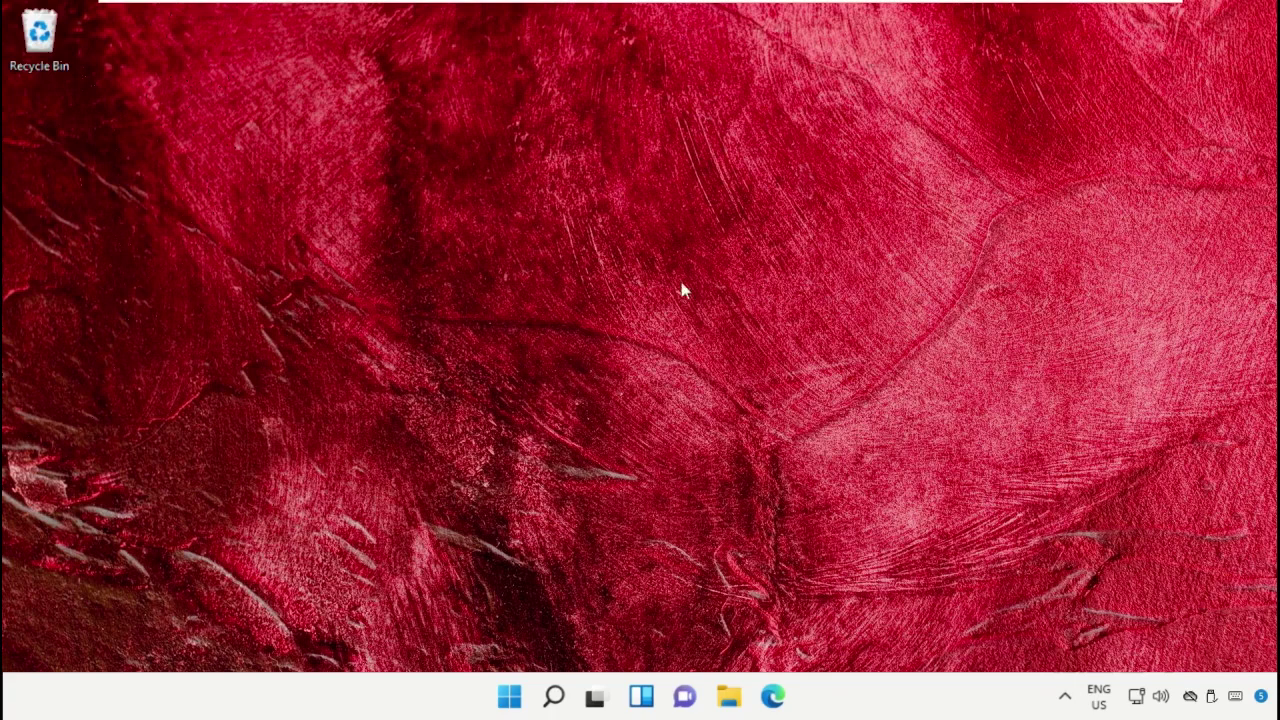
{"action": "right_click", "coordinate": [506, 694]}
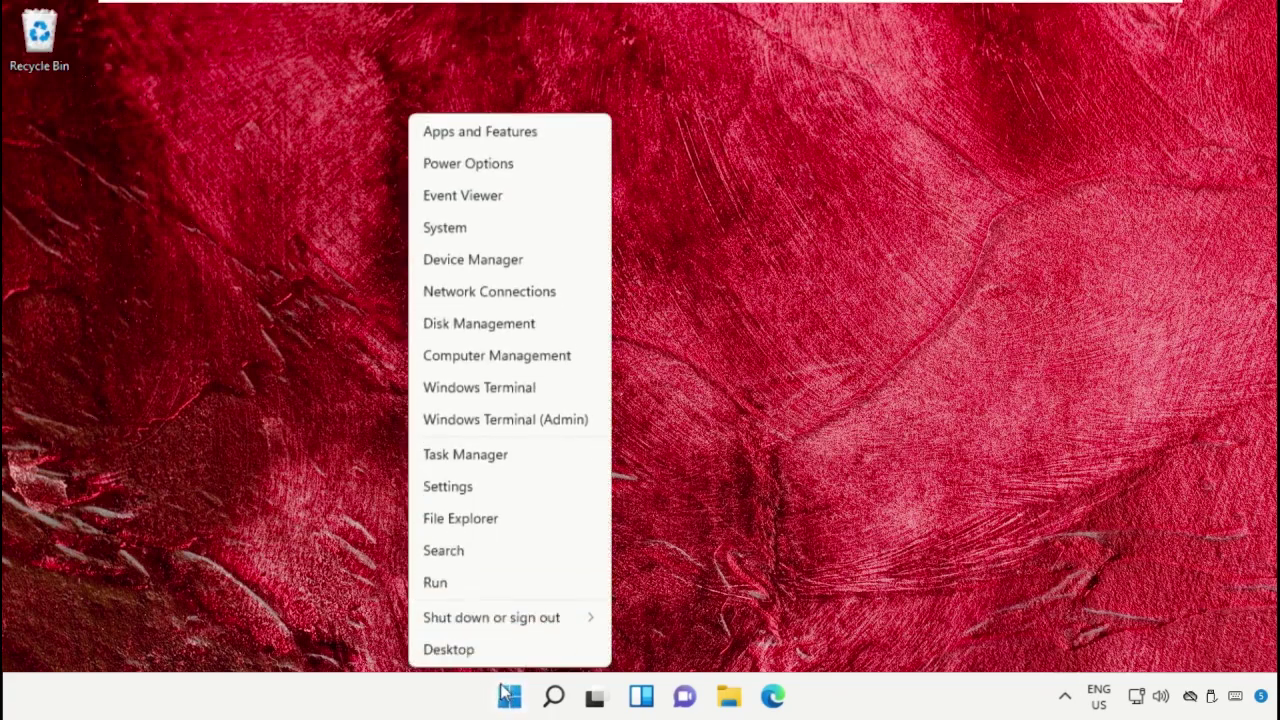
{"action": "left_click", "coordinate": [533, 256]}
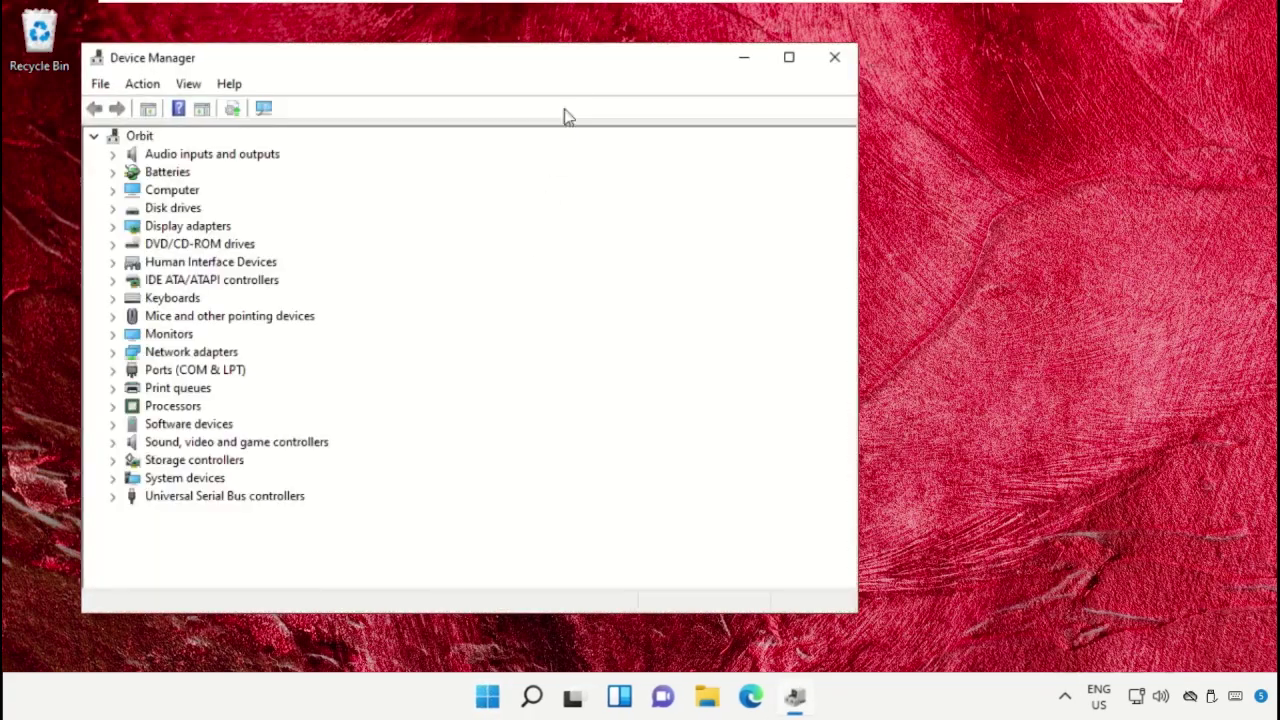
{"action": "mouse_move", "coordinate": [588, 67]}
{"action": "left_mouse_down"}
{"action": "mouse_move", "coordinate": [689, 83]}
{"action": "mouse_move", "coordinate": [743, 64]}
{"action": "left_mouse_up"}
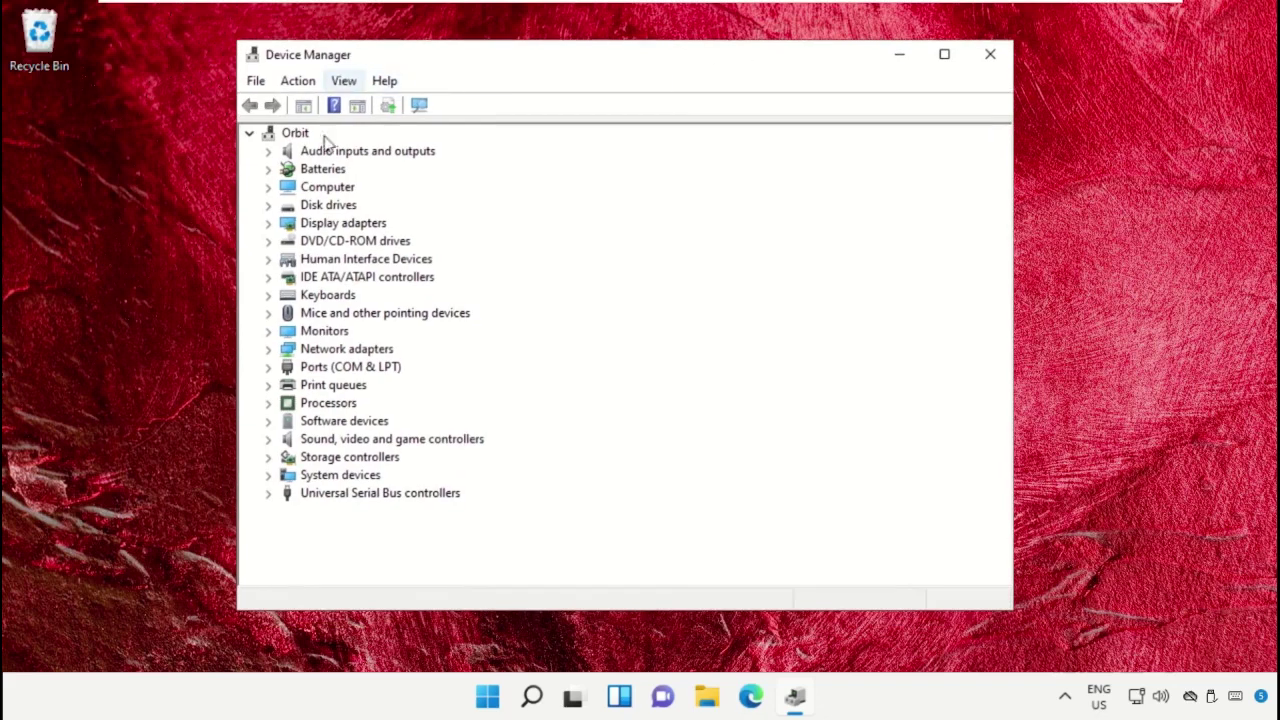
{"action": "left_click", "coordinate": [314, 226]}
{"action": "left_click", "coordinate": [268, 223]}
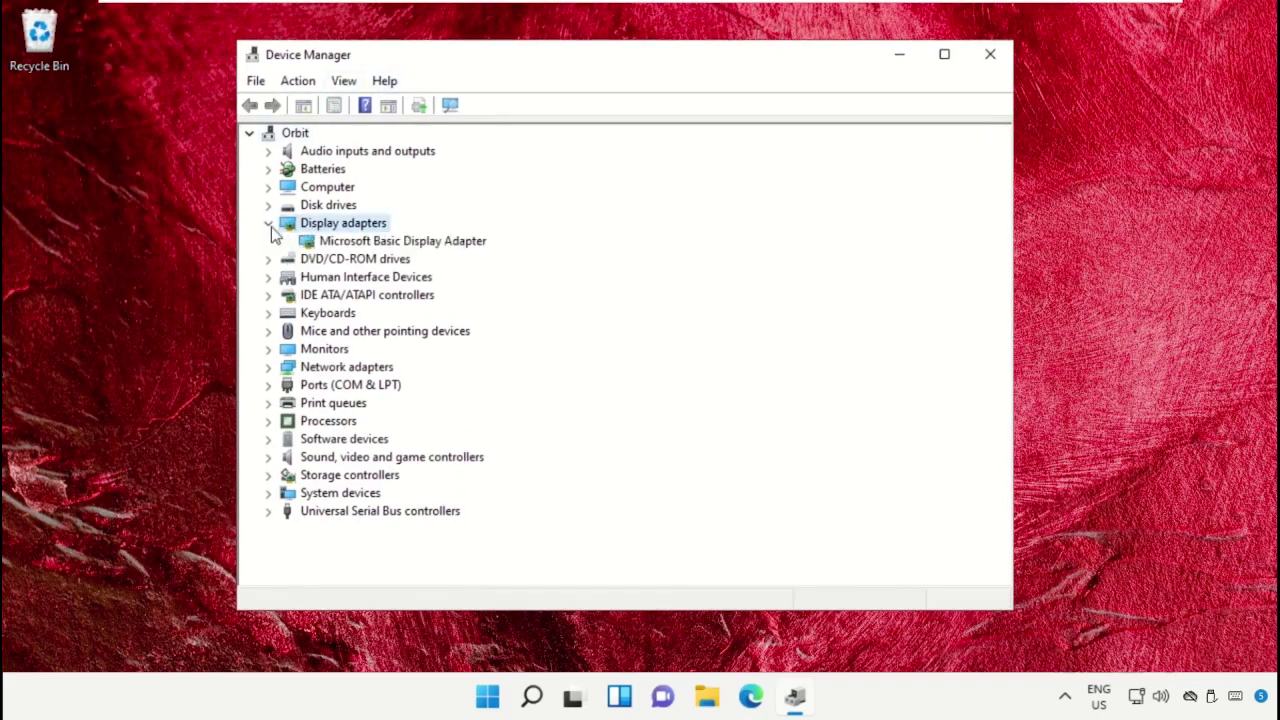
Step: Search automatically for a Microsoft Basic Display Adapter driver, dismiss the up-to-date result, and close Device Manager
{"action": "left_click", "coordinate": [342, 240]}
{"action": "right_click", "coordinate": [344, 247]}
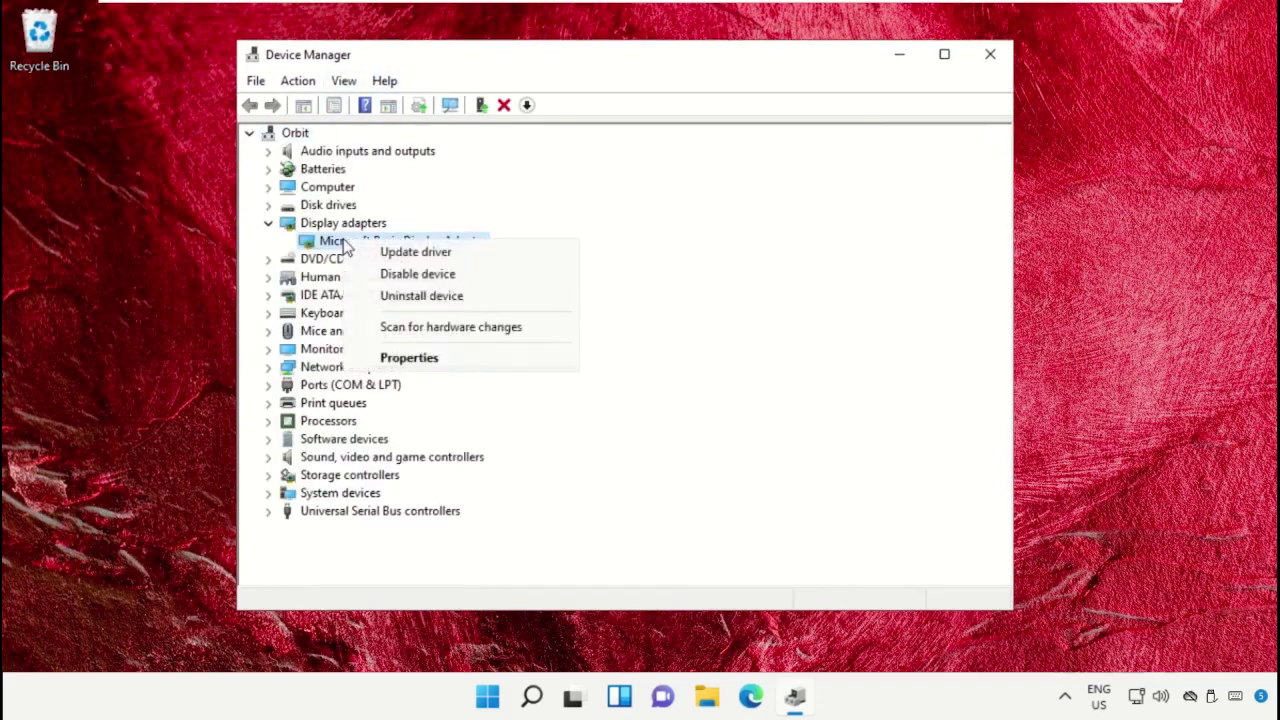
{"action": "left_click", "coordinate": [410, 254]}
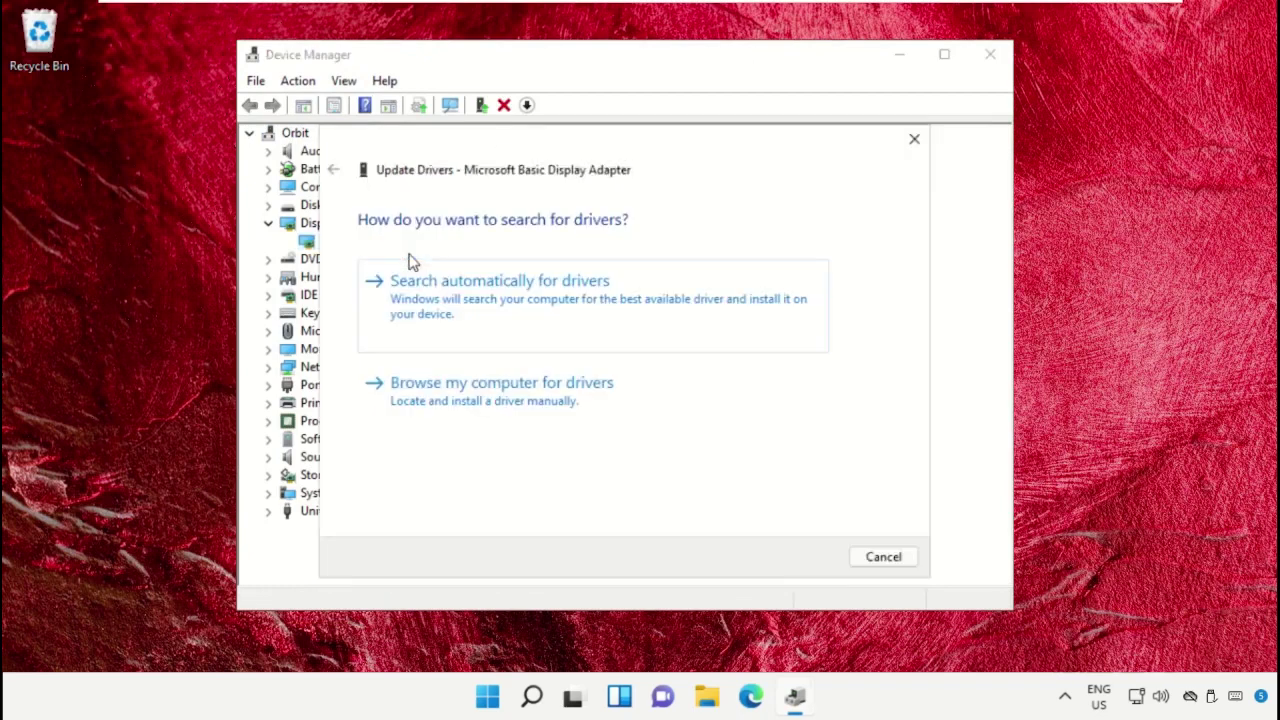
{"action": "left_click", "coordinate": [484, 292]}
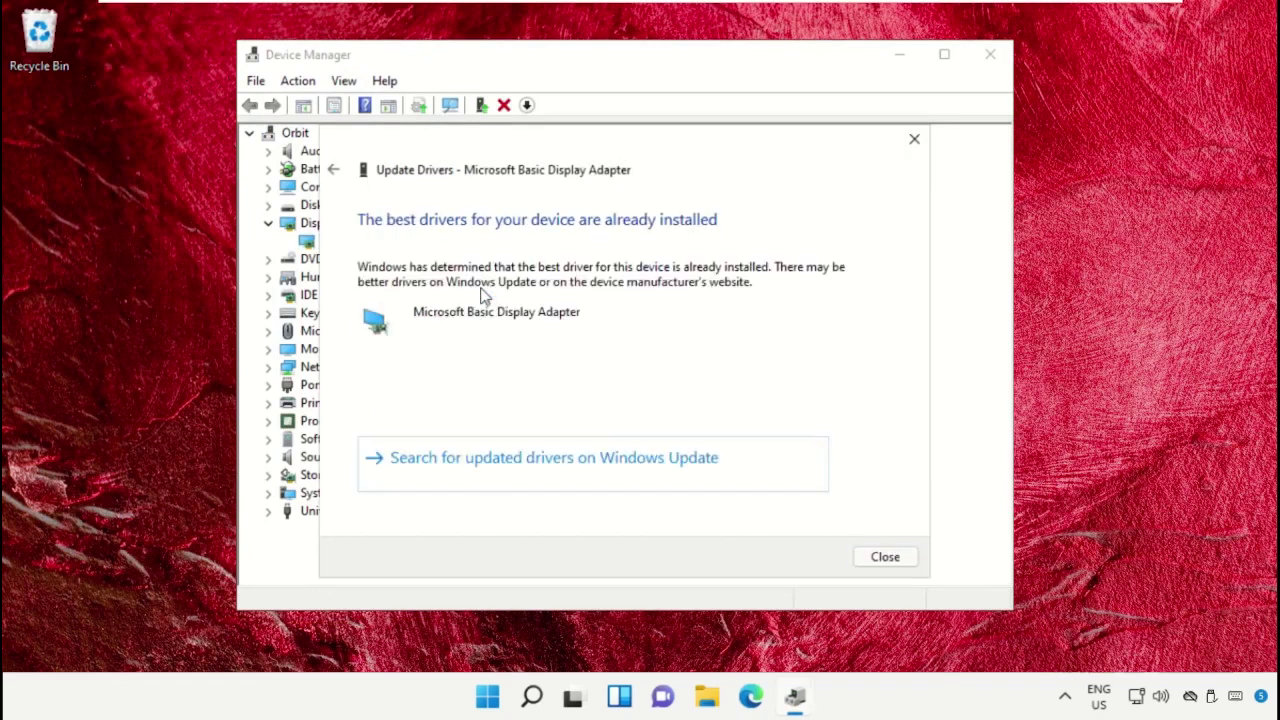
{"action": "left_click", "coordinate": [914, 139]}
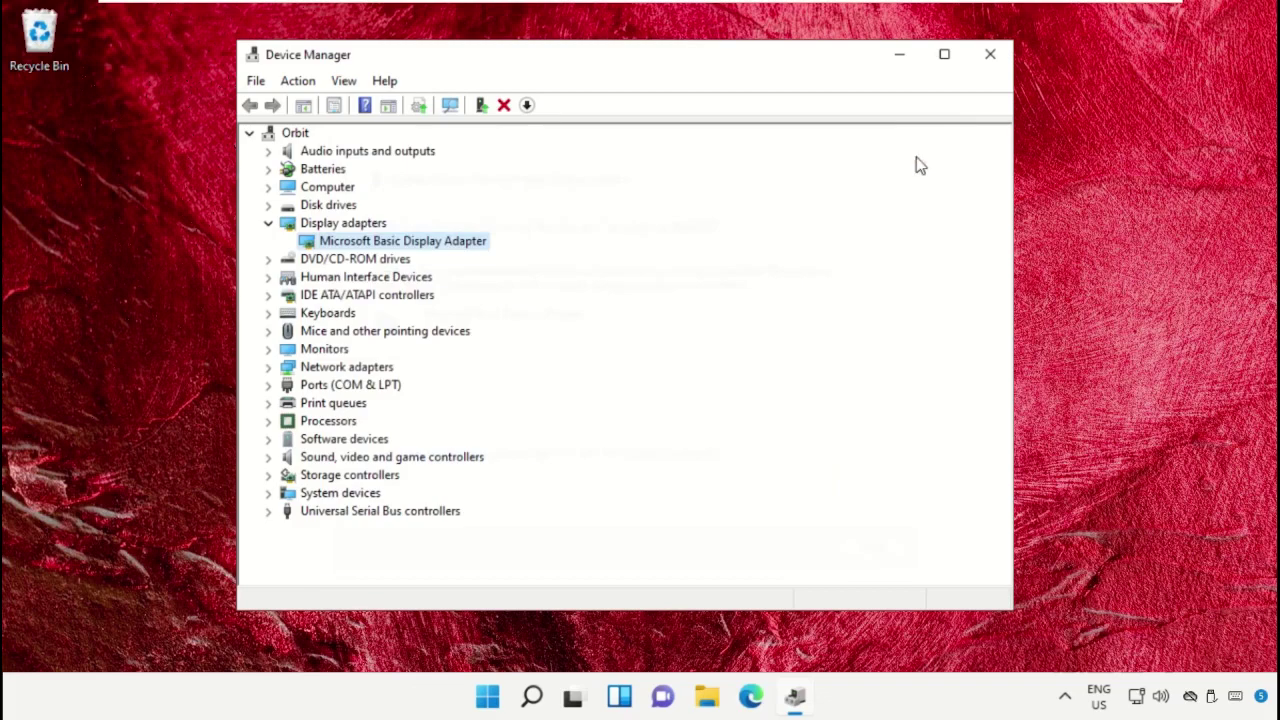
{"action": "left_click", "coordinate": [990, 54]}
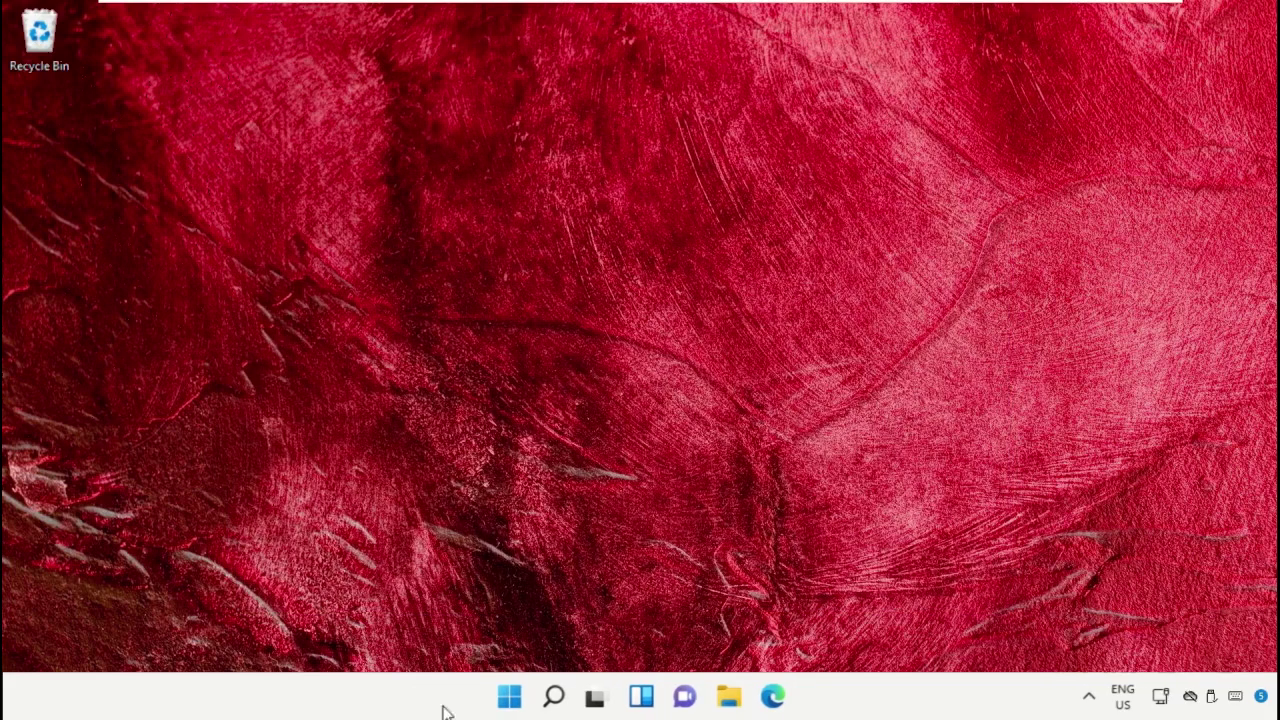
Step: Search 'Cmd' and launch Command Prompt as administrator, approving the UAC prompt
{"action": "left_click", "coordinate": [553, 697]}
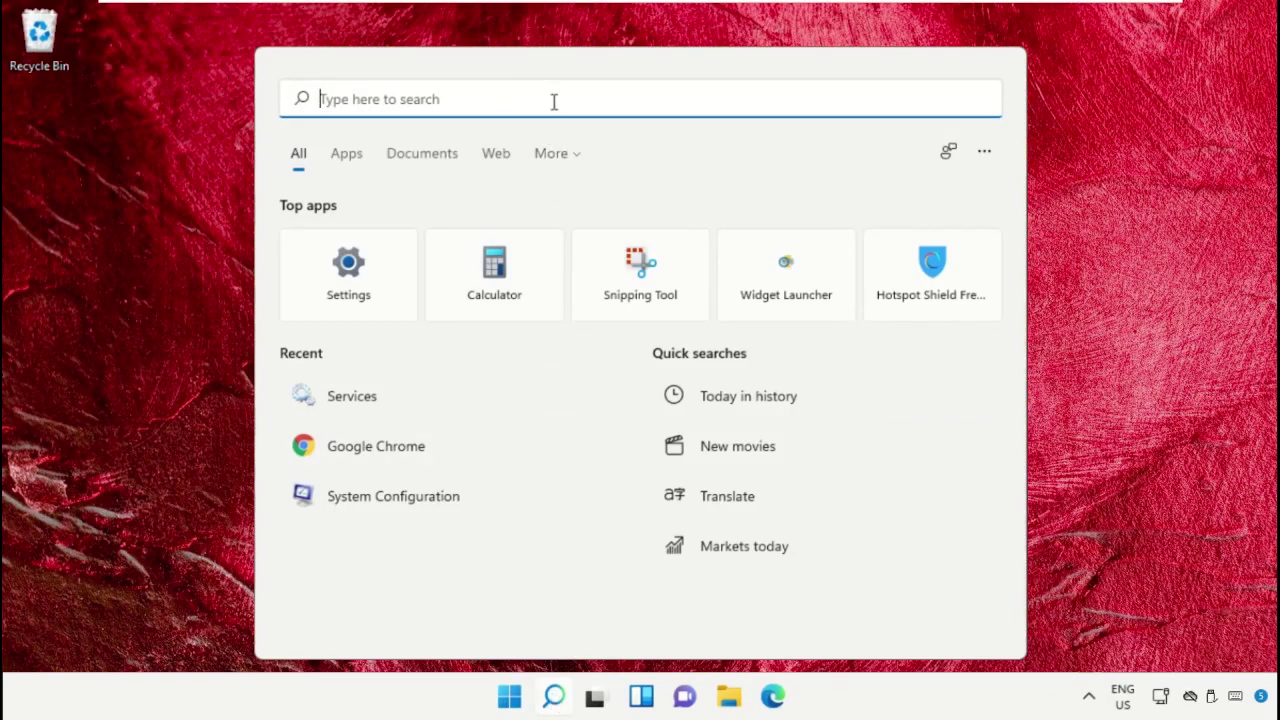
{"action": "type", "text": "Cmd"}
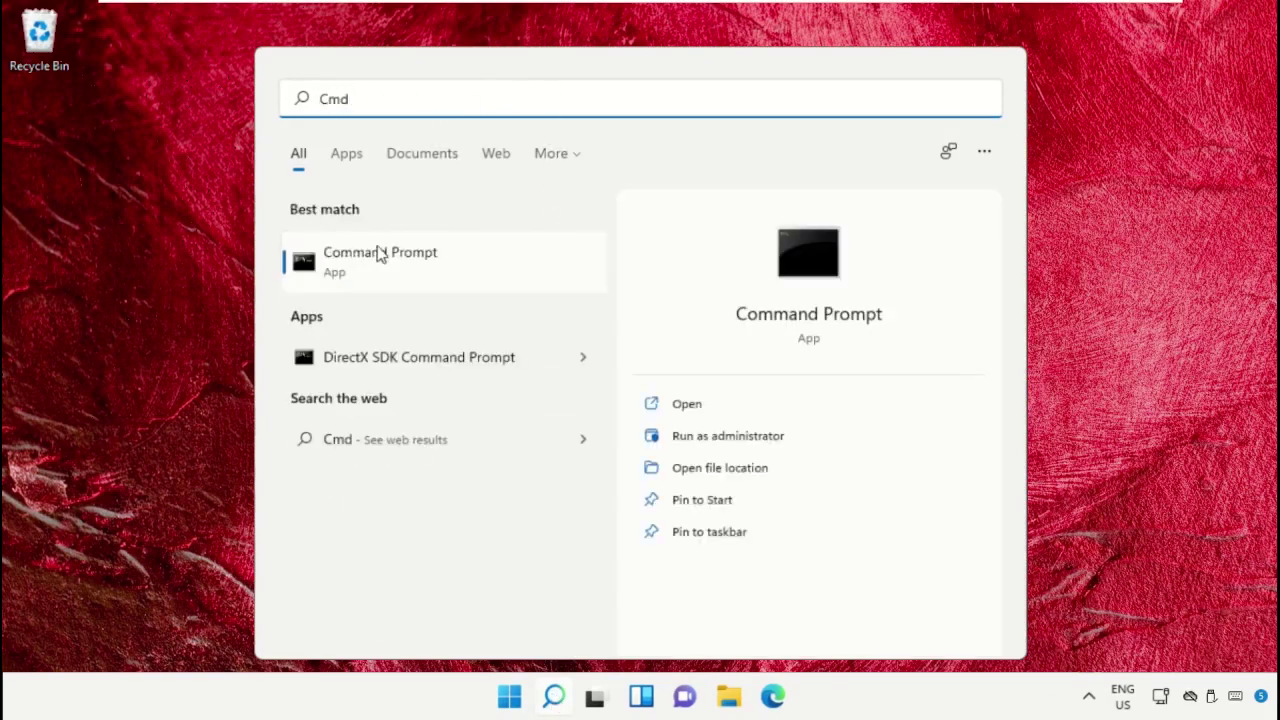
{"action": "right_click", "coordinate": [380, 253]}
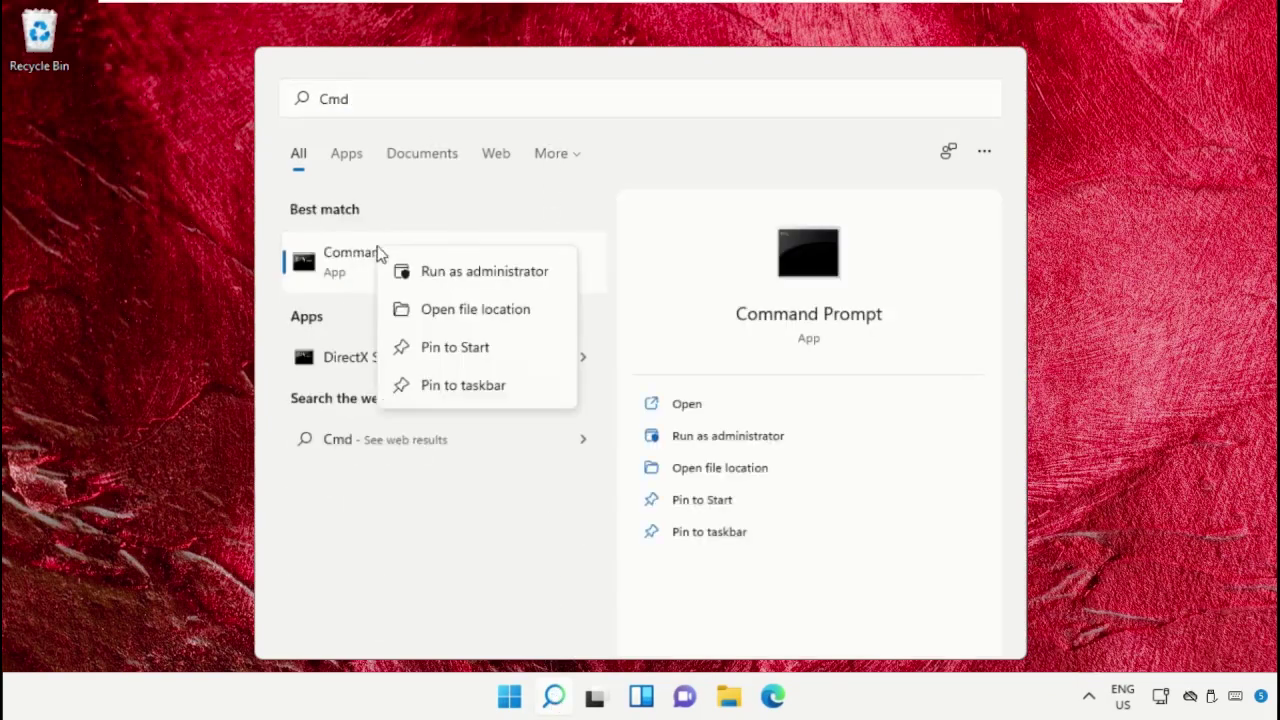
{"action": "left_click", "coordinate": [485, 273]}
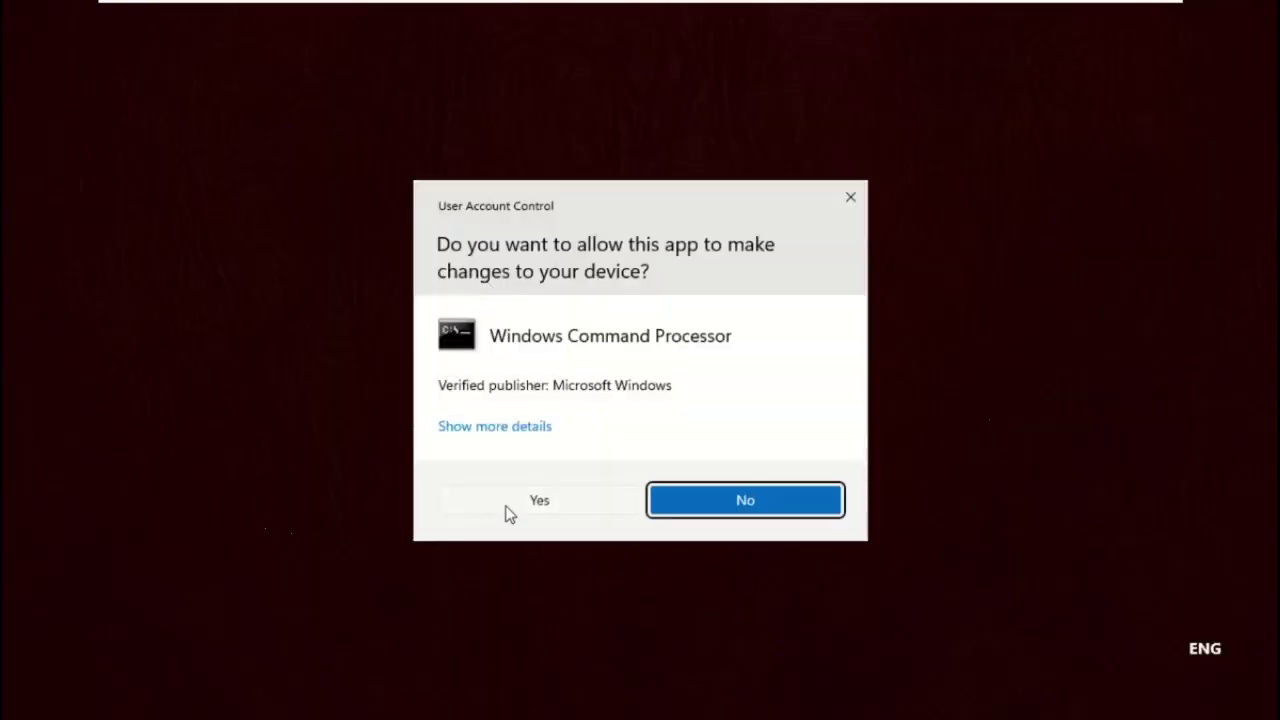
{"action": "left_click", "coordinate": [530, 500]}
{"action": "left_click_drag", "start_coordinate": [701, 106], "coordinate": [781, 86]}
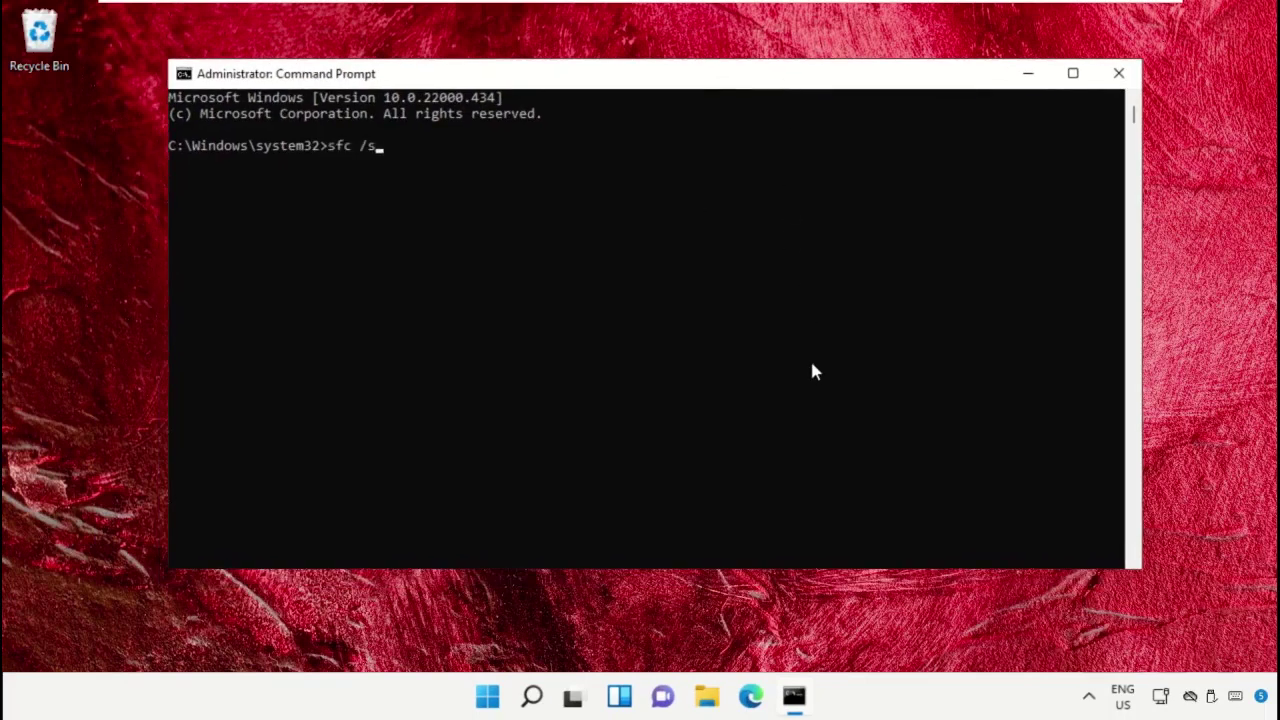
Step: Run sfc /scannow, then close the console once it finishes
{"action": "type", "text": "cannow"}
{"action": "key", "text": "Return"}
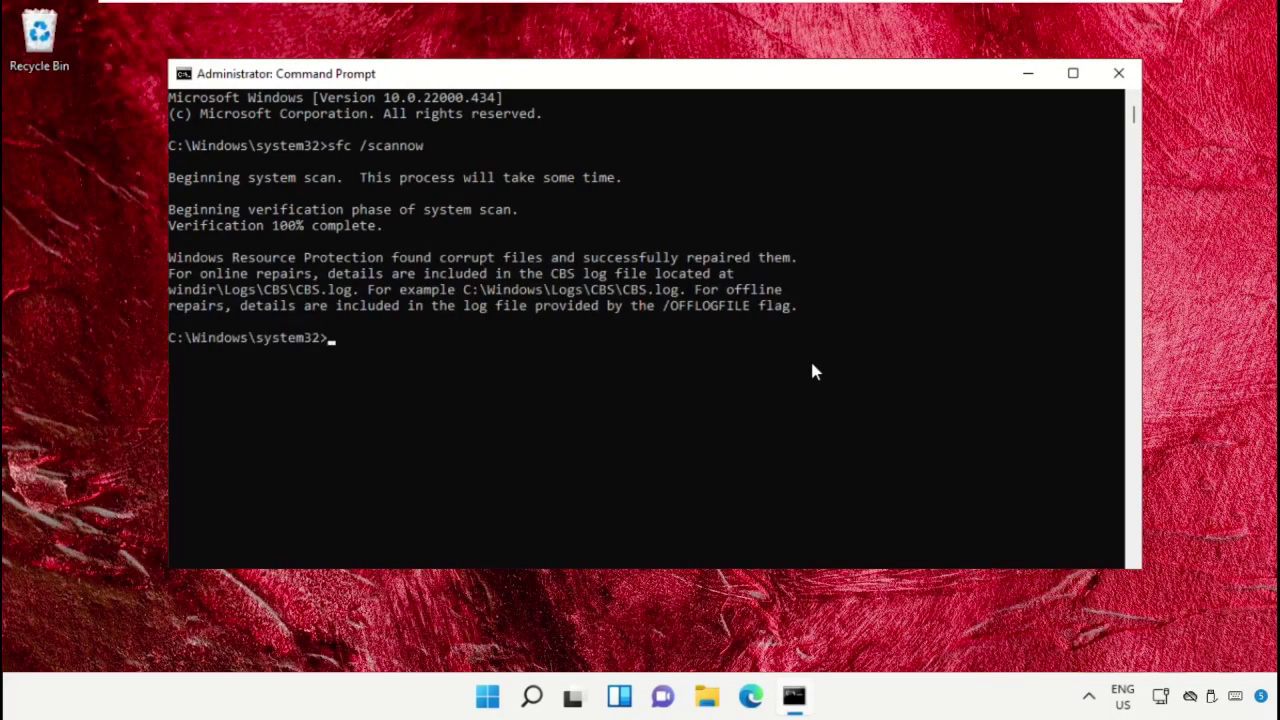
{"action": "left_click", "coordinate": [1118, 73]}
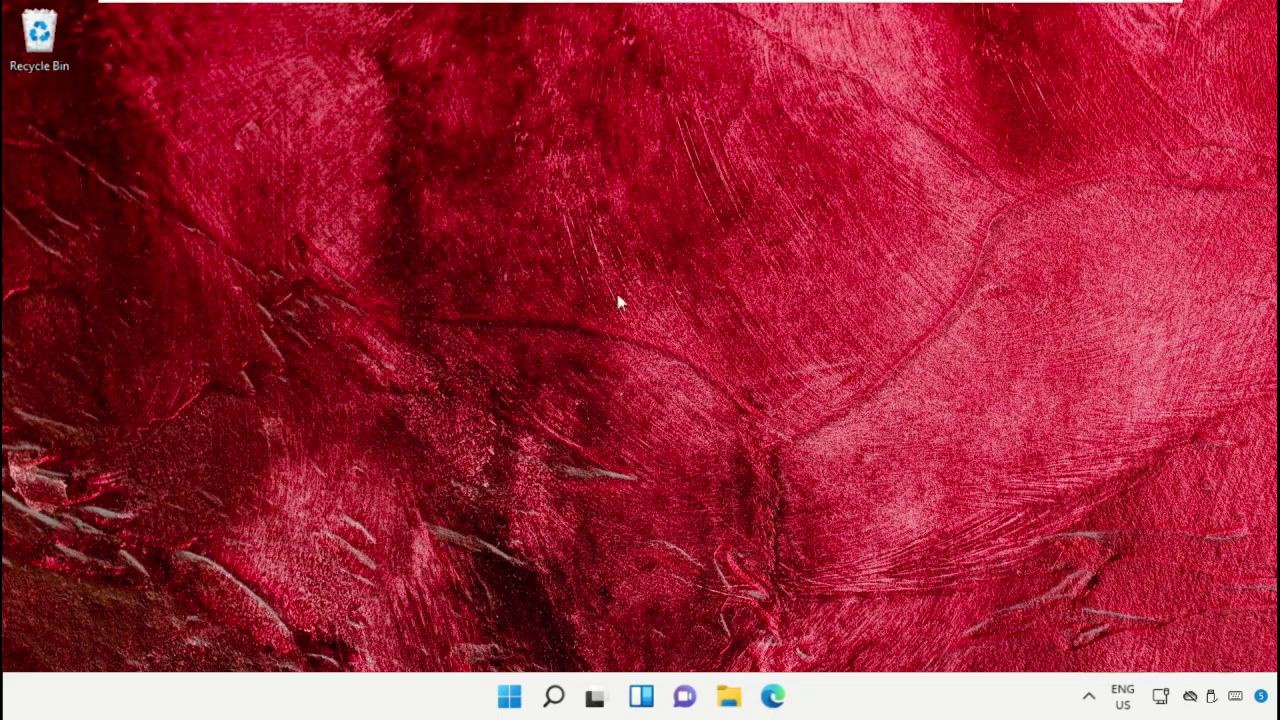
Step: Launch another Command Prompt as administrator from a 'Cmd' search and approve UAC
{"action": "left_click", "coordinate": [557, 697]}
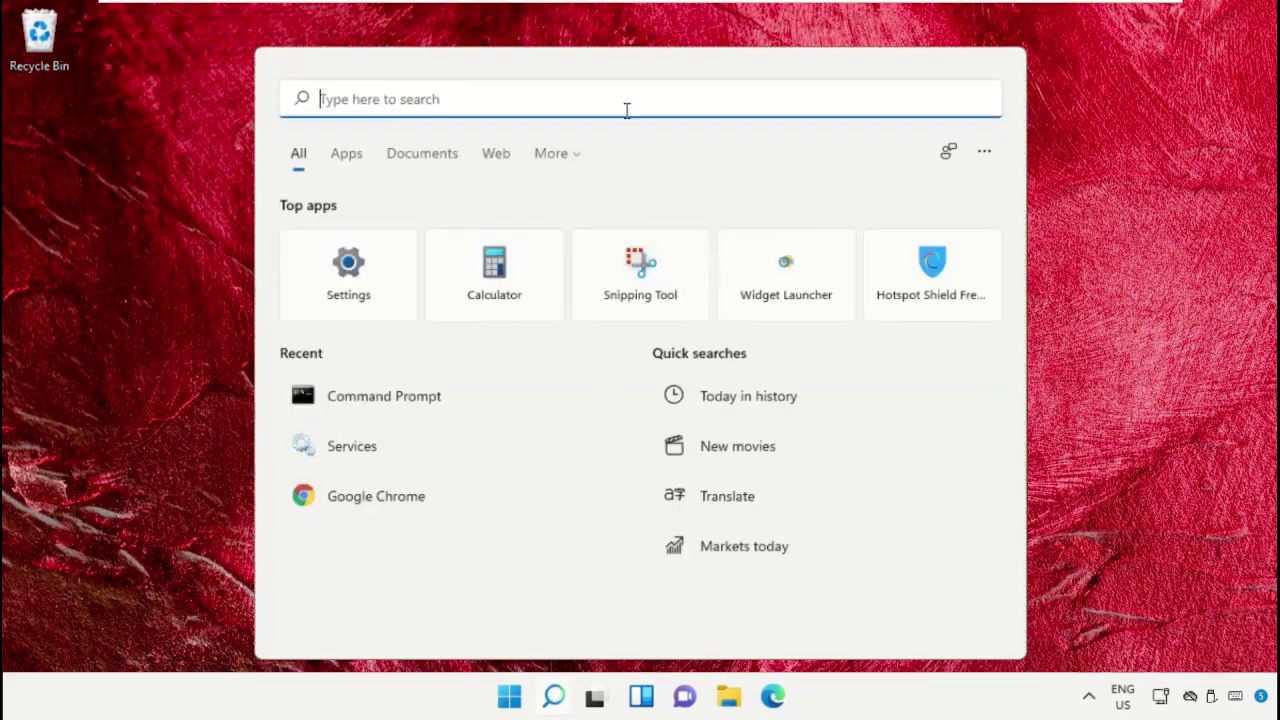
{"action": "type", "text": "Cmd"}
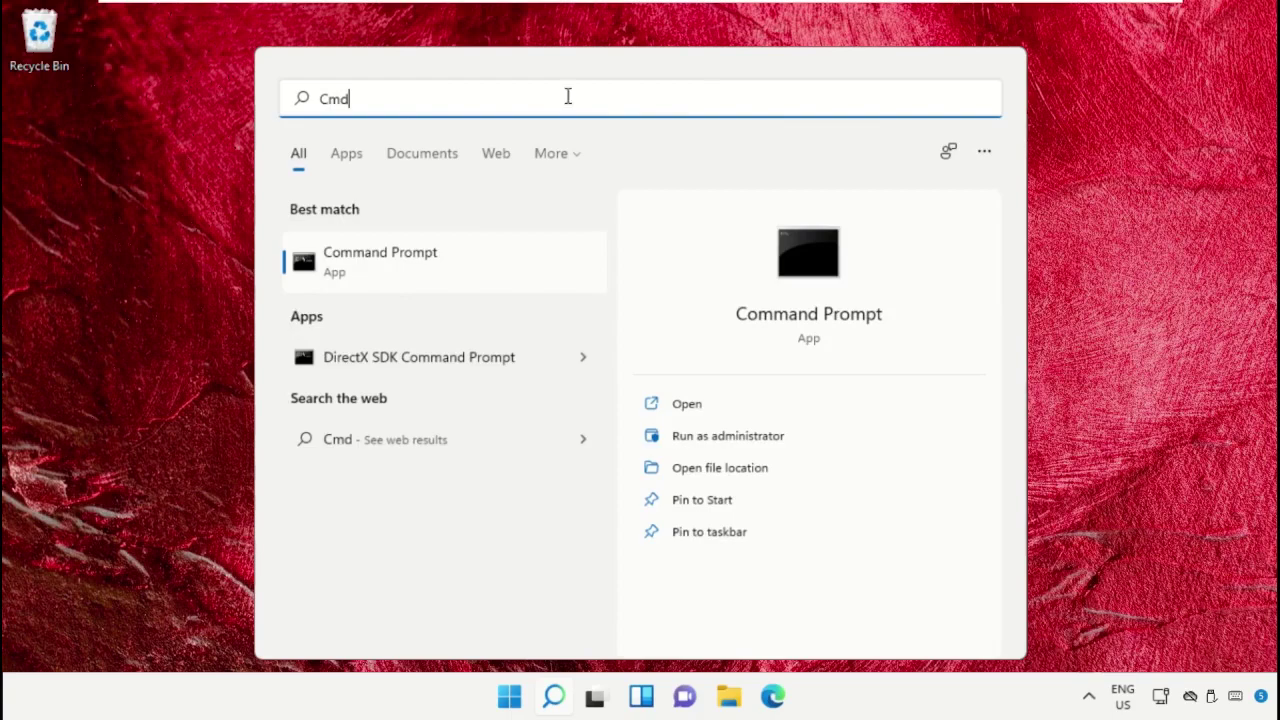
{"action": "right_click", "coordinate": [465, 253]}
{"action": "left_click", "coordinate": [552, 272]}
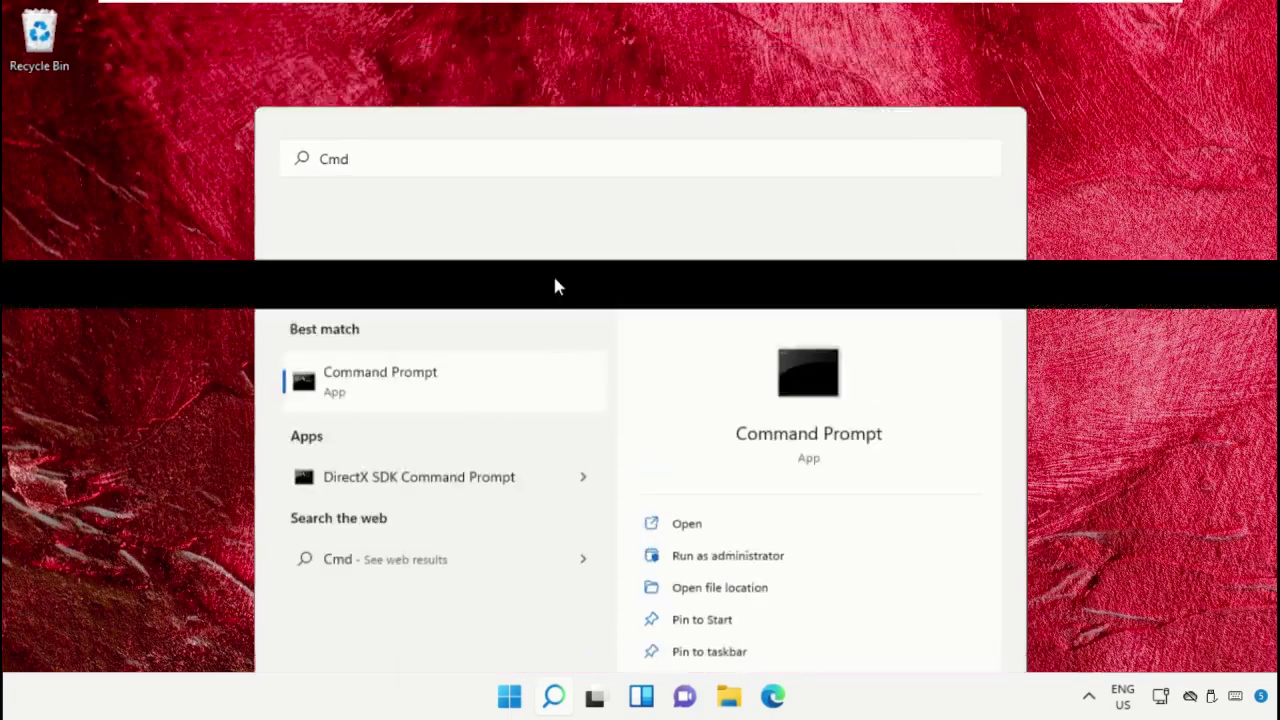
{"action": "left_click", "coordinate": [480, 508]}
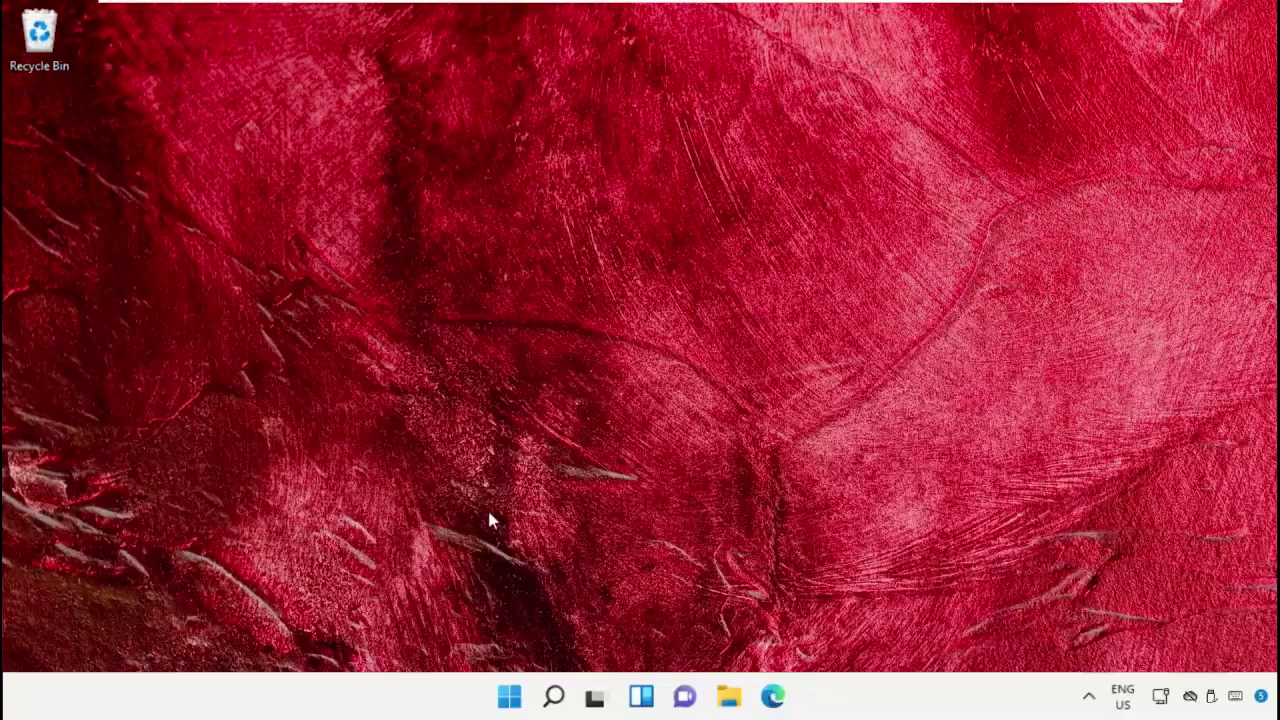
{"action": "left_click_drag", "start_coordinate": [531, 42], "coordinate": [654, 63]}
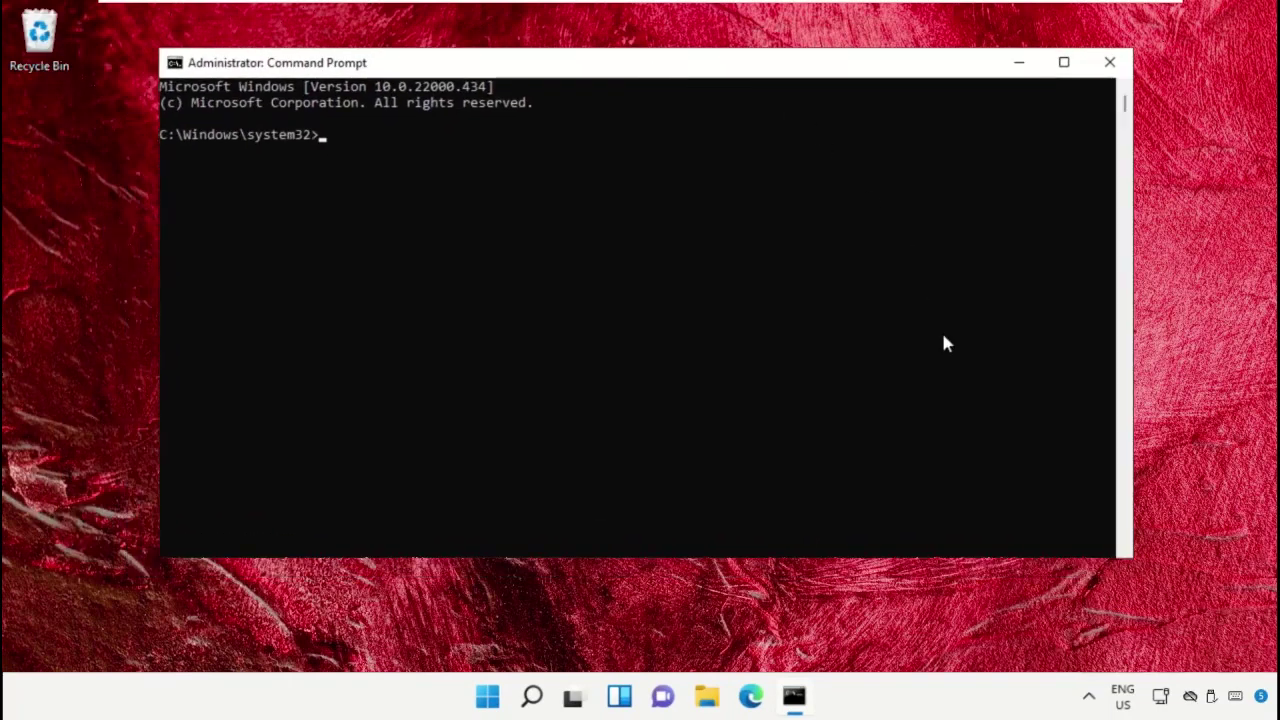
Step: Run DISM /Online /Cleanup-Image /ScanHealth, then DISM /Online /Cleanup-Image /RestoreHealth
{"action": "type", "text": "DISM /Online /Cleanup-image"}
{"action": "type", "text": " /ScanH"}
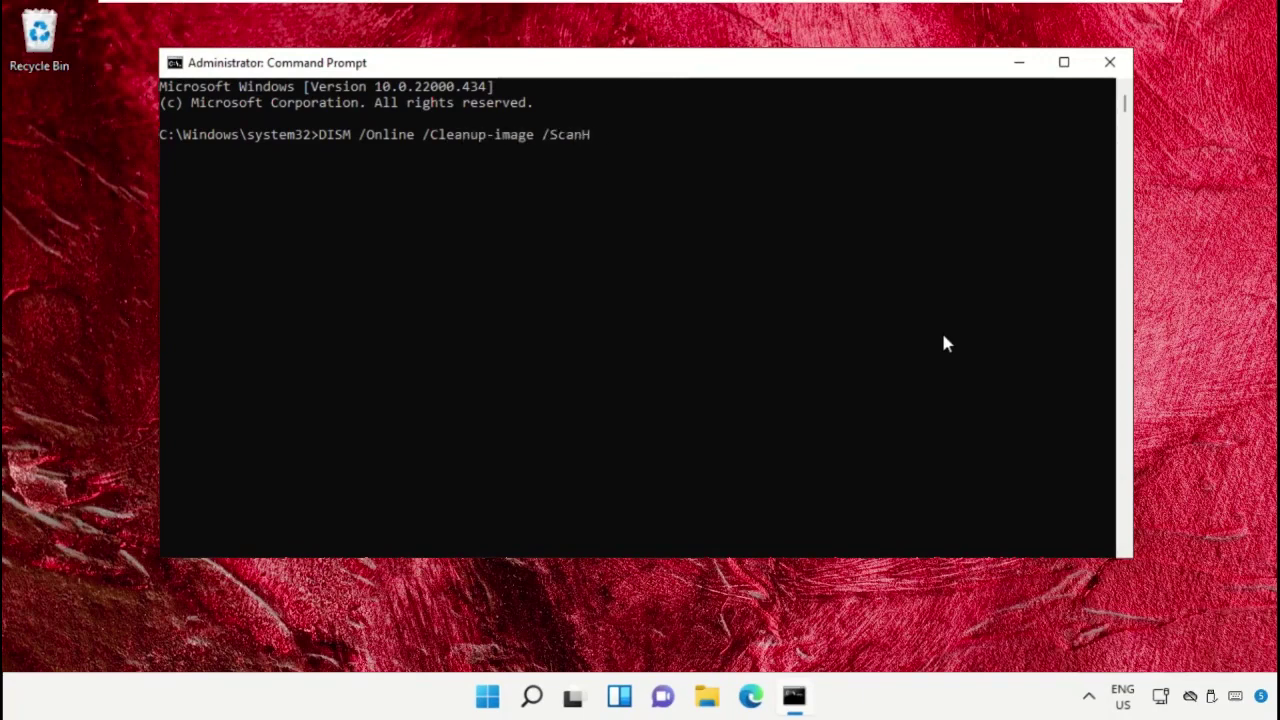
{"action": "type", "text": "ealth"}
{"action": "key", "text": "Return"}
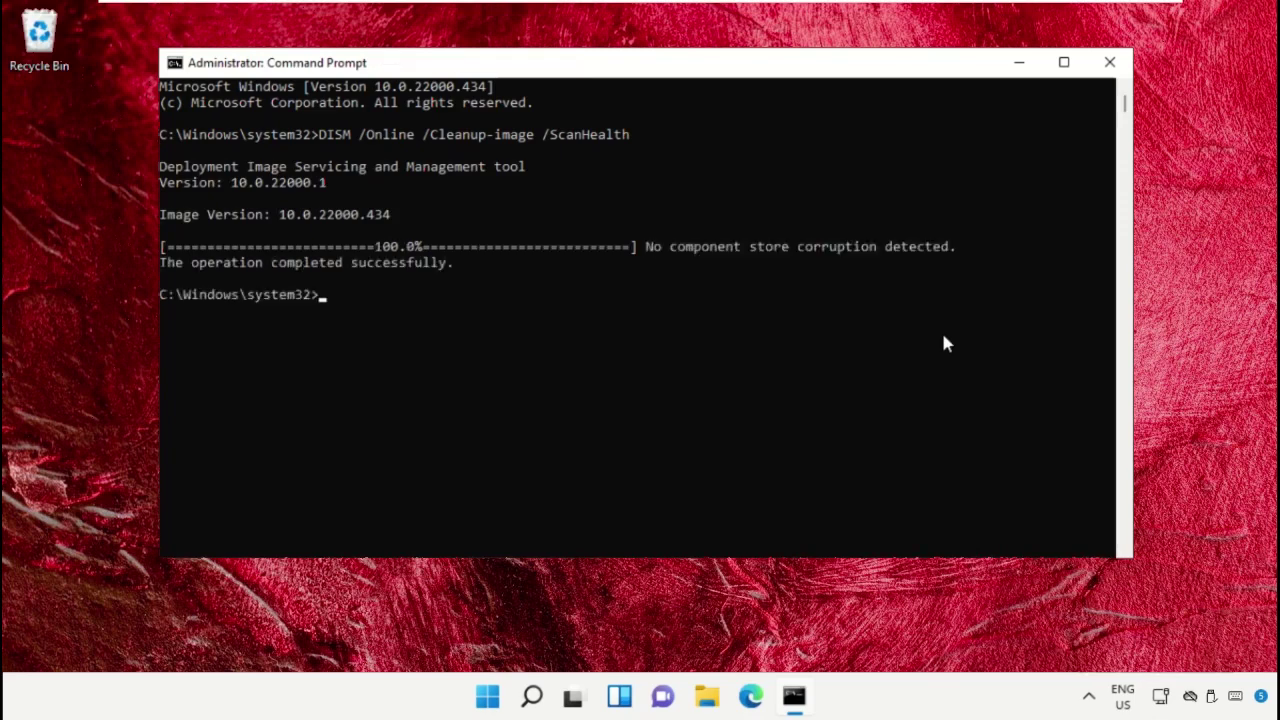
{"action": "type", "text": "DISM /Online /Cleanup"}
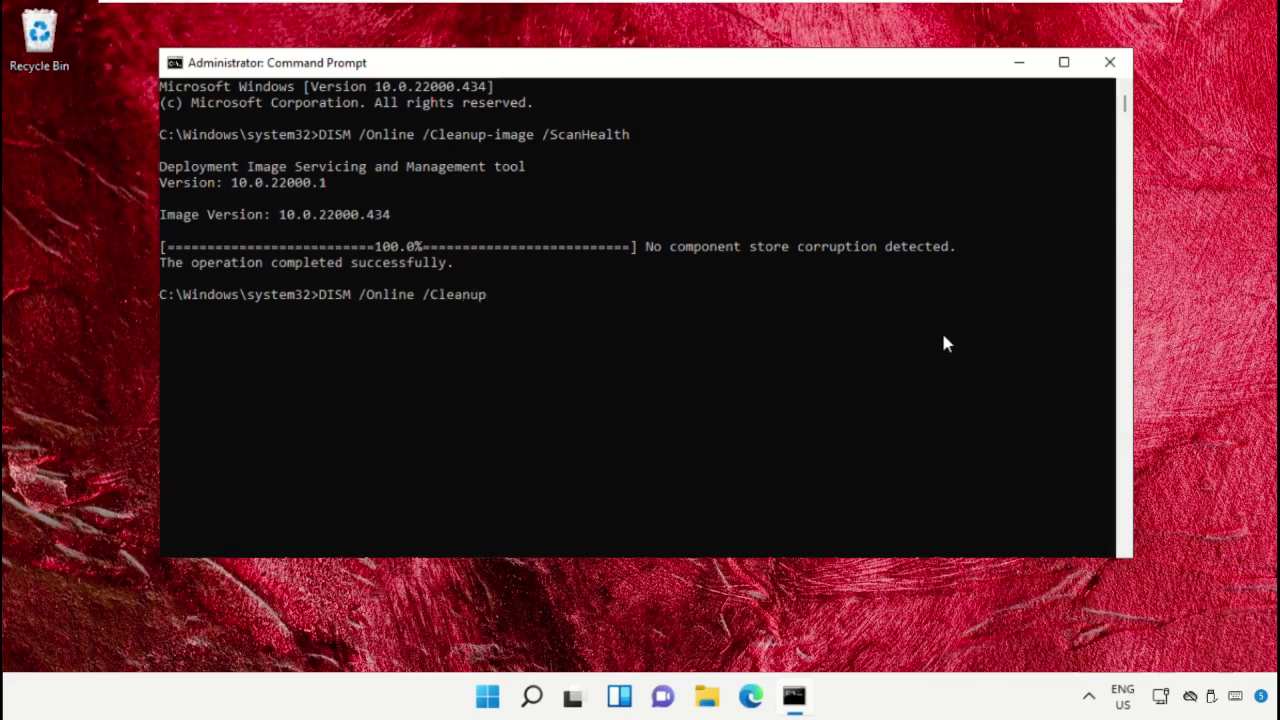
{"action": "type", "text": "-Image /RestoreHealth"}
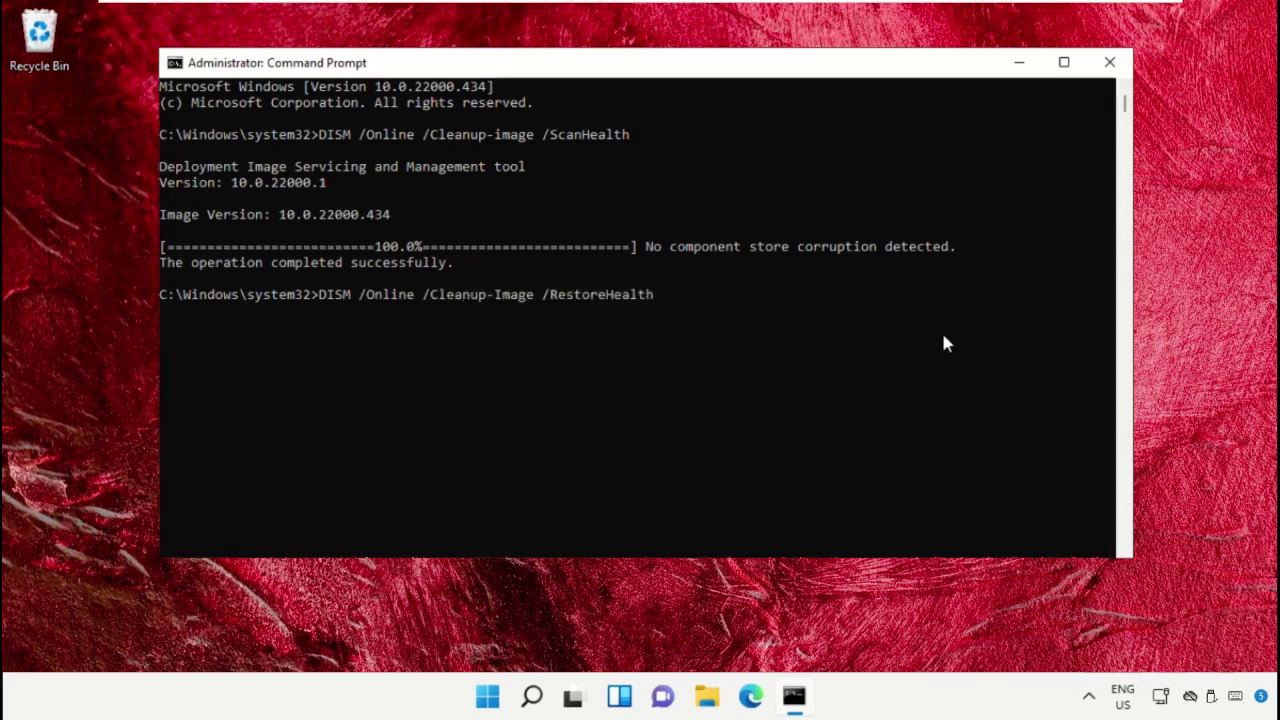
{"action": "key", "text": "Return"}
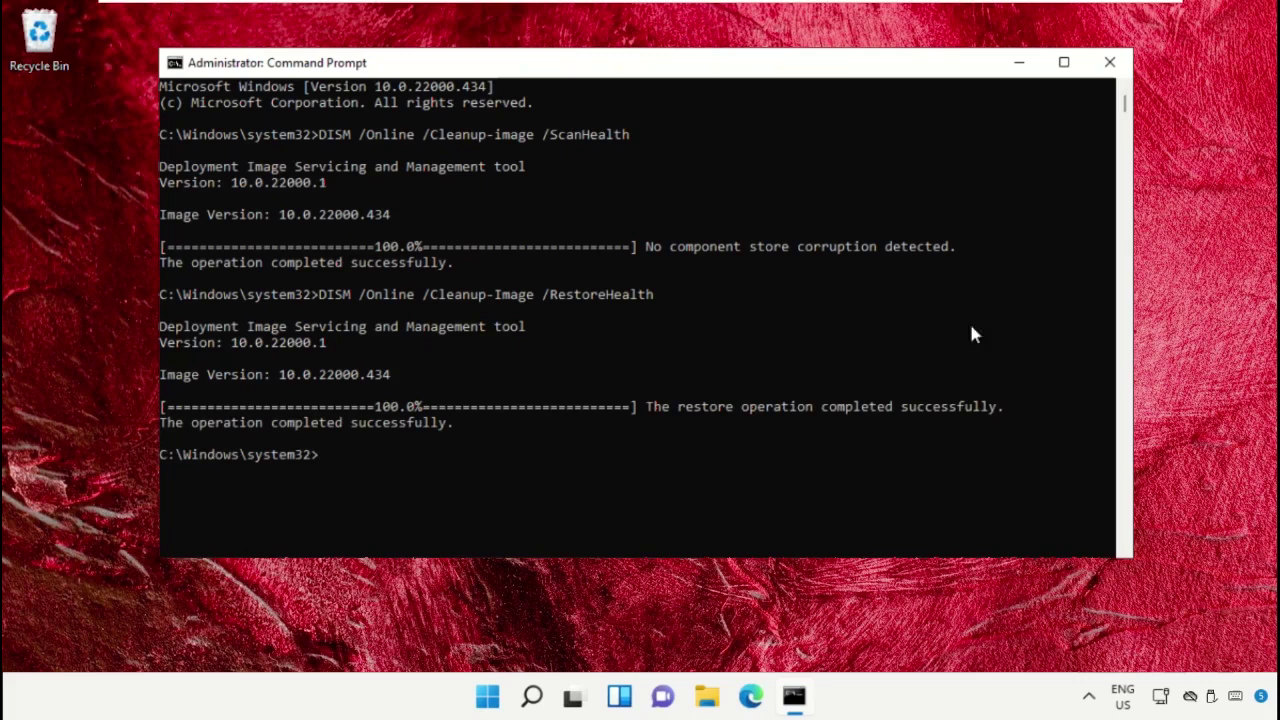
Step: Close the DISM console and relaunch Command Prompt as administrator from a 'Cmd' search
{"action": "left_click", "coordinate": [1109, 62]}
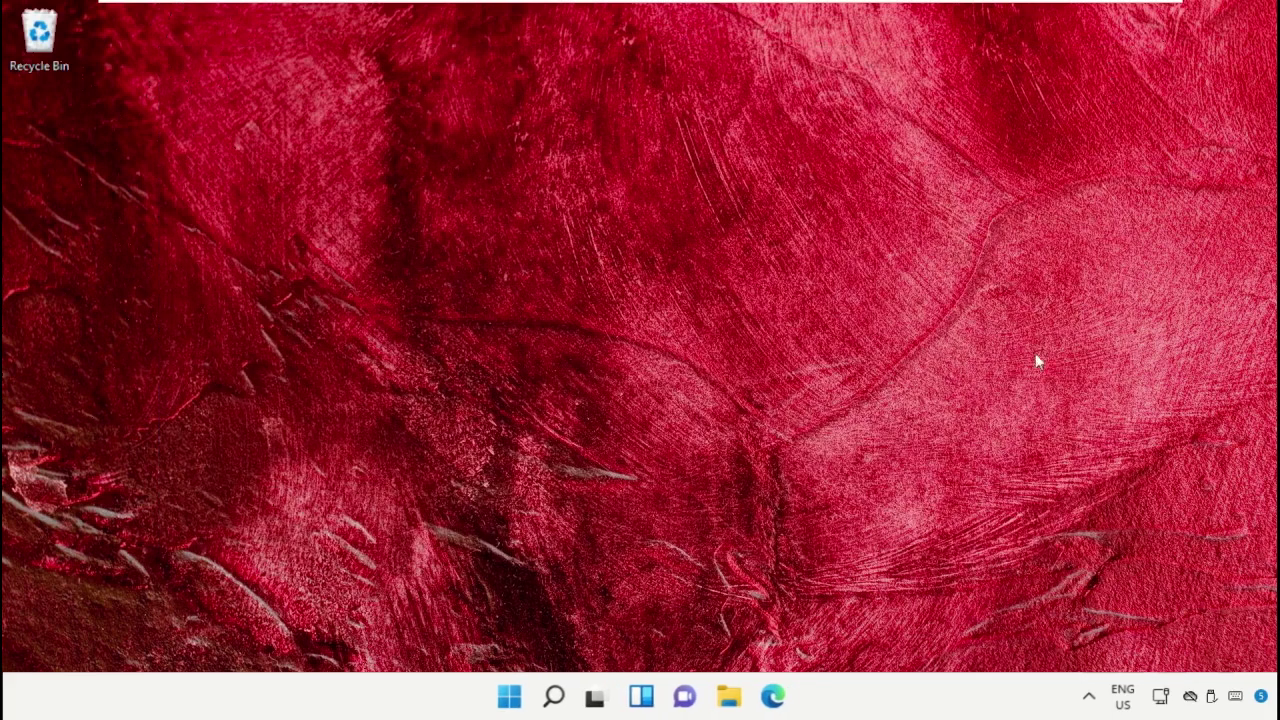
{"action": "left_click", "coordinate": [553, 696]}
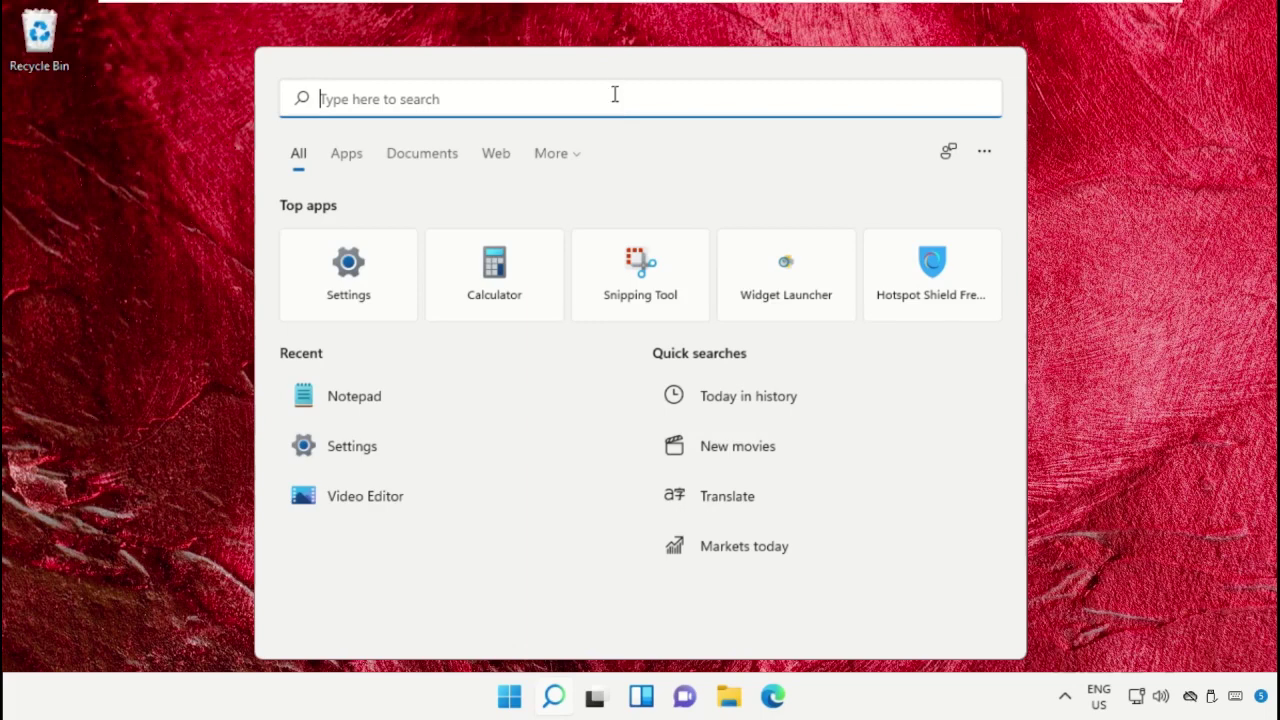
{"action": "type", "text": "Cmd"}
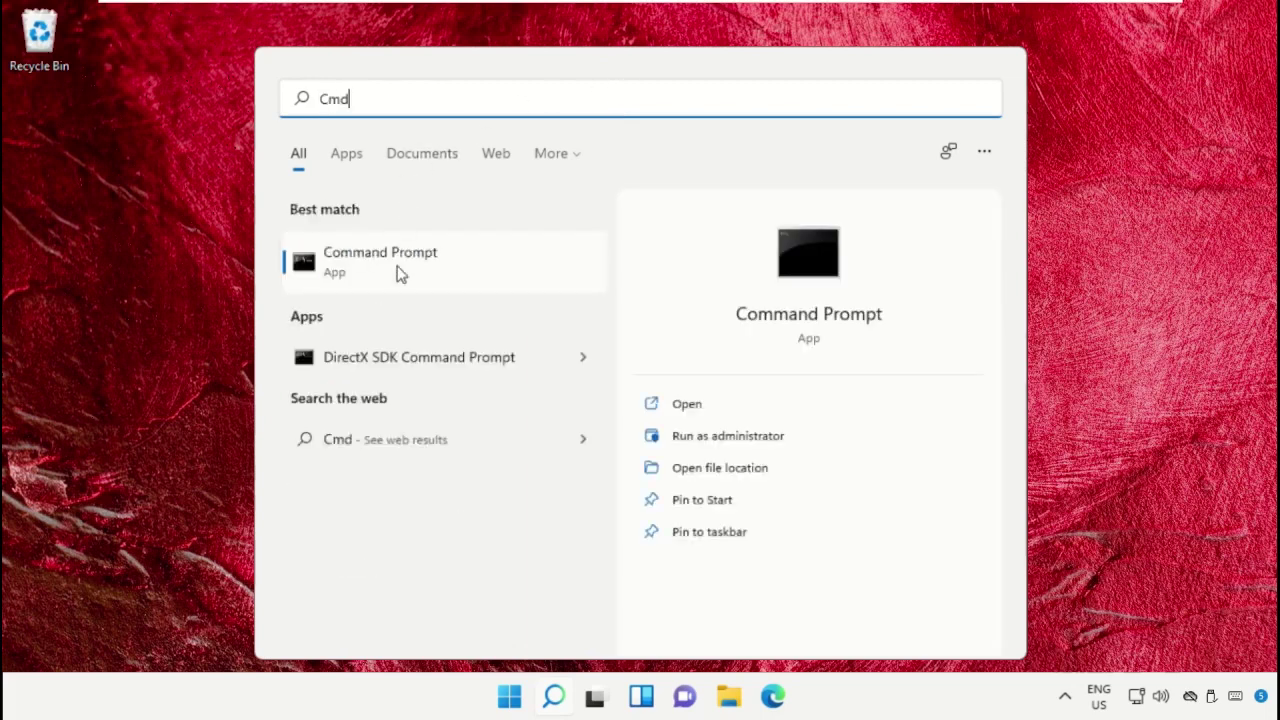
{"action": "right_click", "coordinate": [400, 274]}
{"action": "left_click", "coordinate": [449, 297]}
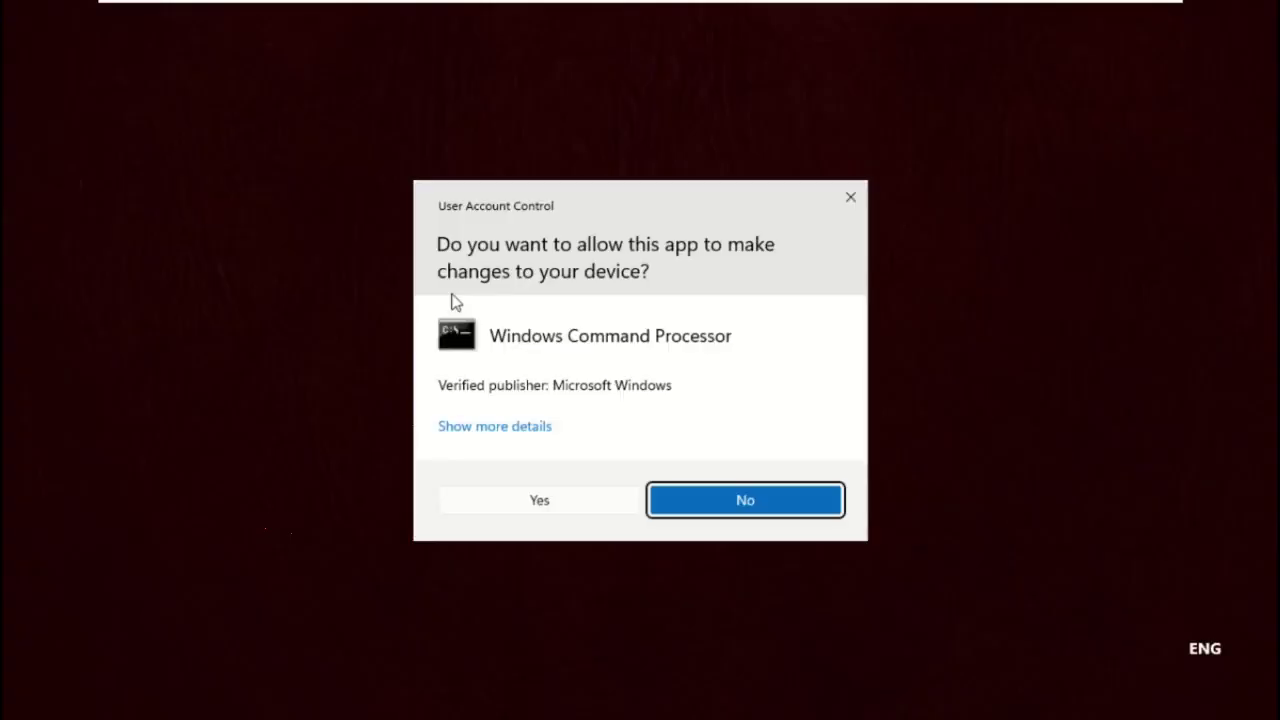
Step: Approve UAC, run chkdsk /r, and answer Y to schedule it for next restart
{"action": "left_click", "coordinate": [556, 502]}
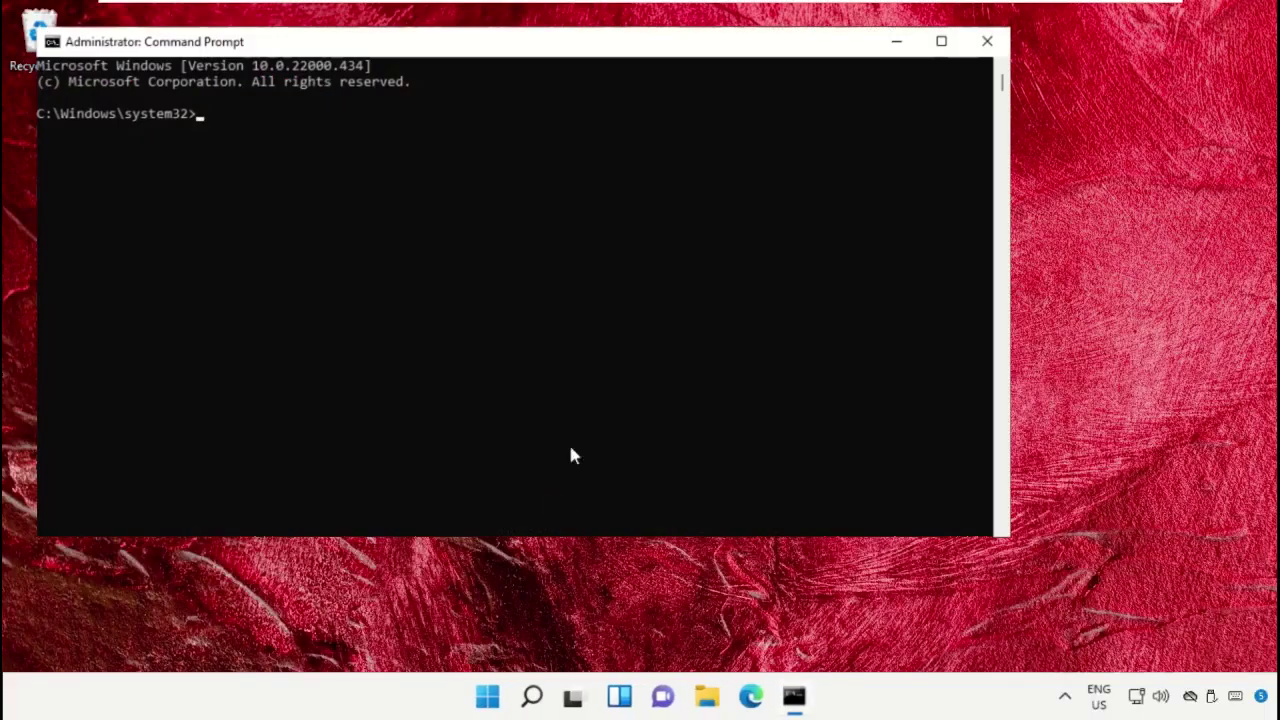
{"action": "mouse_move", "coordinate": [661, 42]}
{"action": "left_mouse_down"}
{"action": "mouse_move", "coordinate": [683, 67]}
{"action": "mouse_move", "coordinate": [802, 75]}
{"action": "left_mouse_up"}
{"action": "type", "text": "chkdsk /r"}
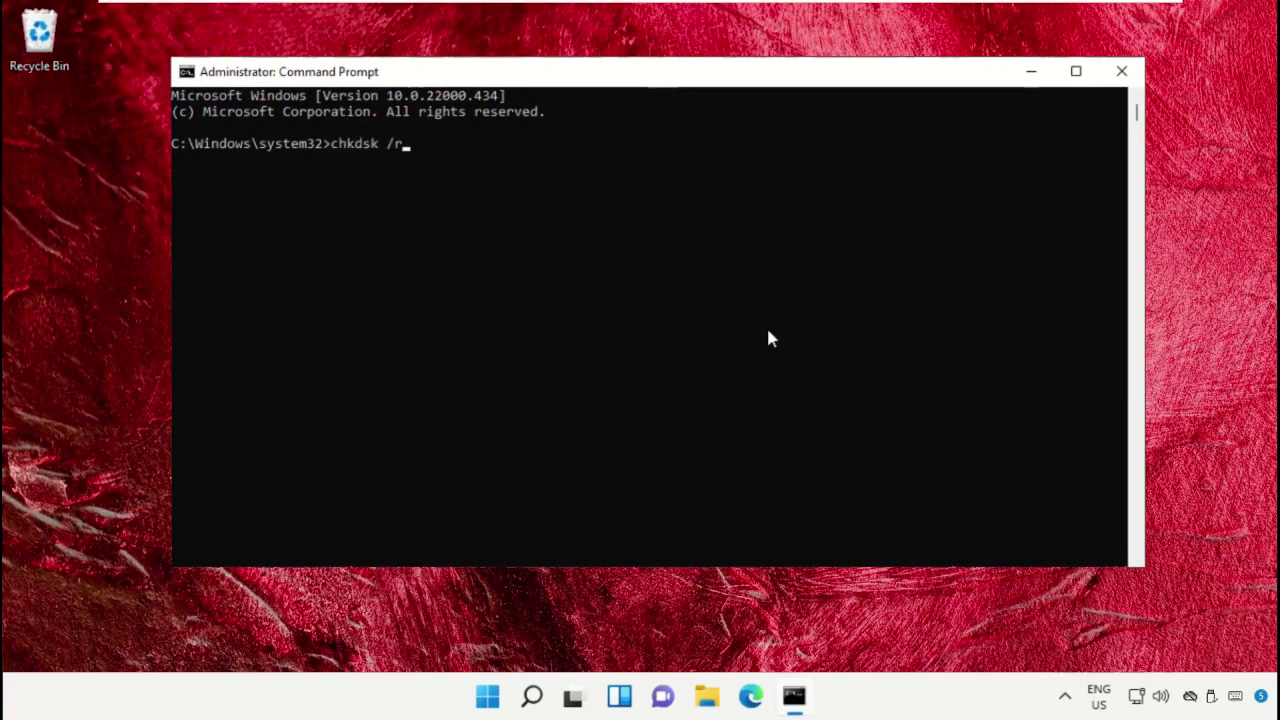
{"action": "key", "text": "Return"}
{"action": "type", "text": "Y"}
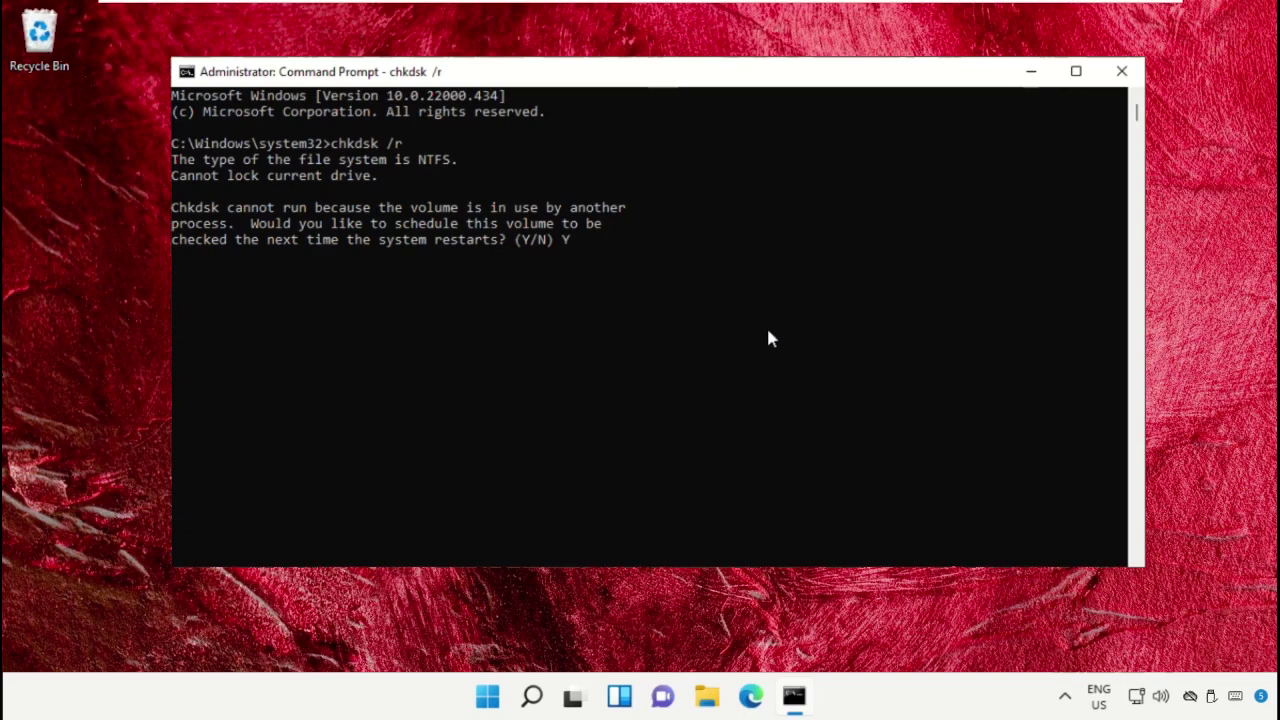
{"action": "key", "text": "Return"}
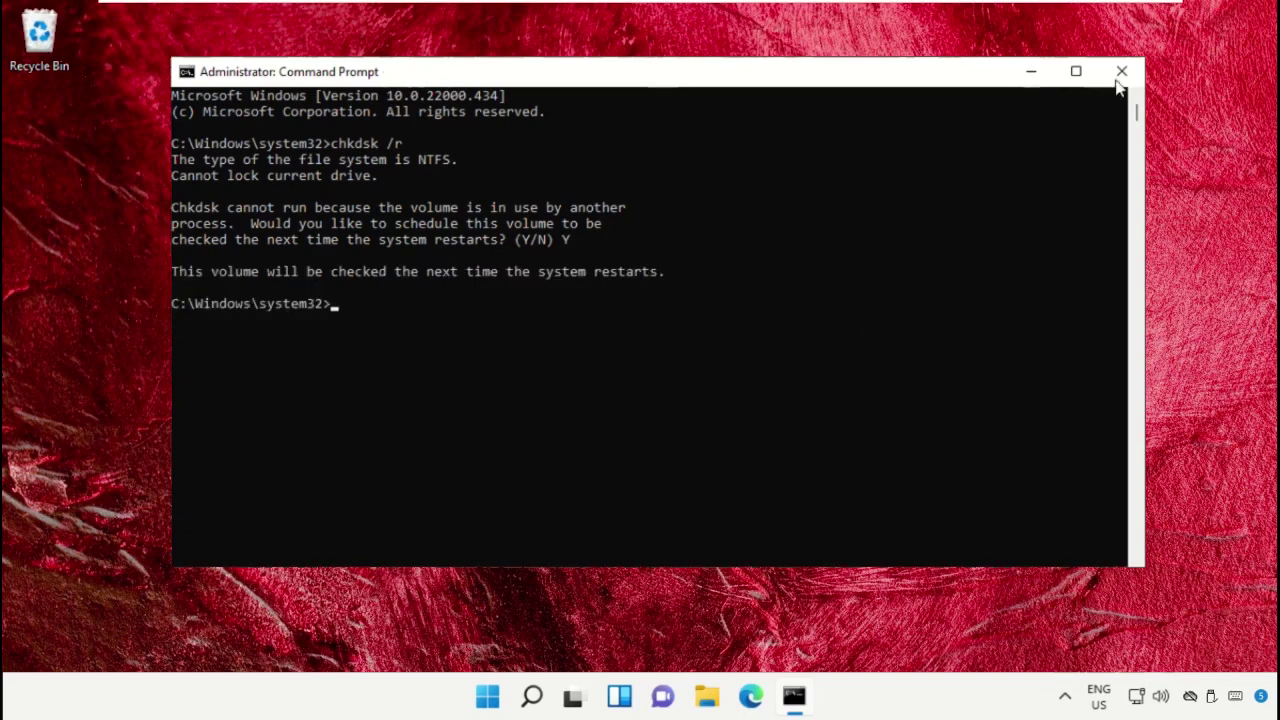
Step: Close Command Prompt and run Windows Memory Diagnostic with an immediate restart-and-check
{"action": "left_click", "coordinate": [1121, 72]}
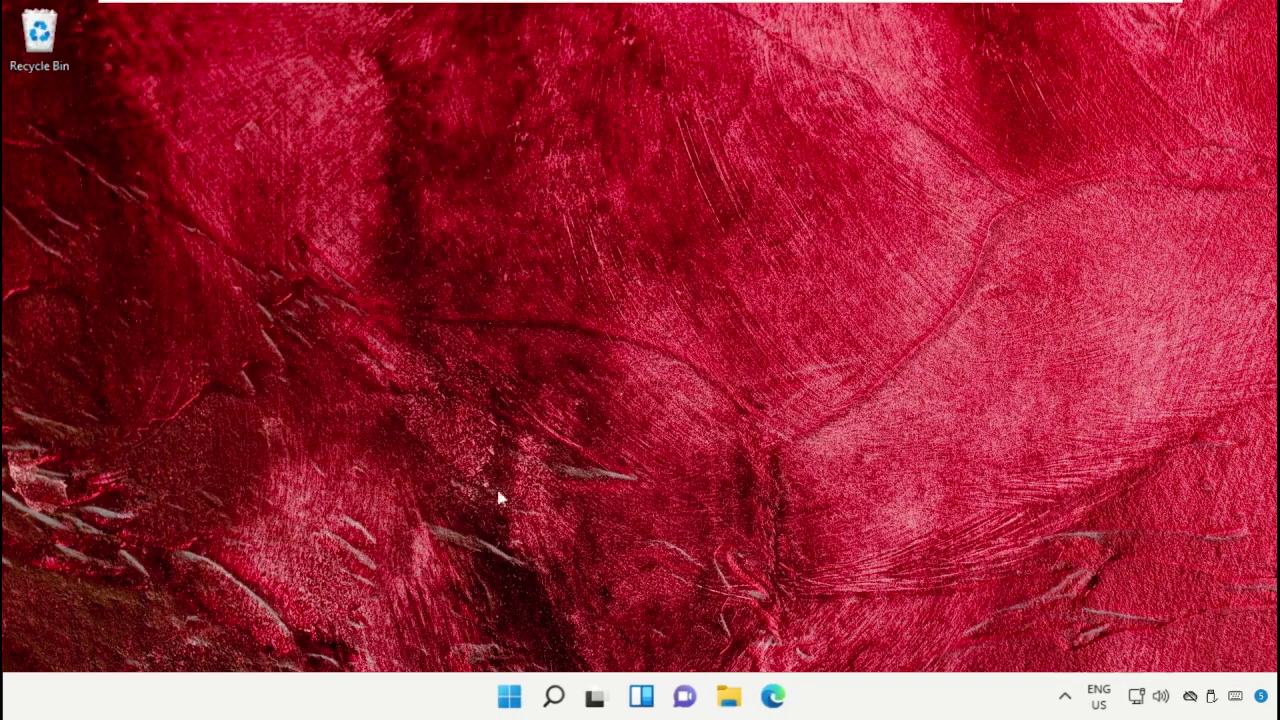
{"action": "left_click", "coordinate": [553, 697]}
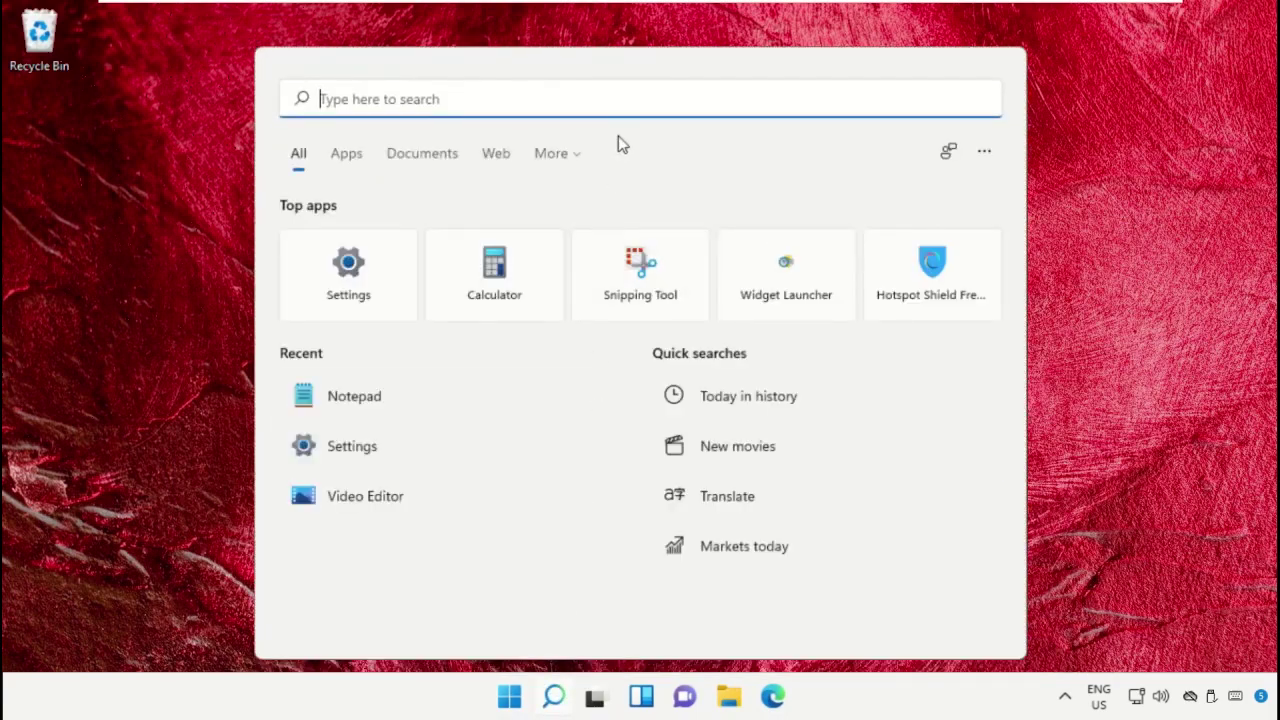
{"action": "type", "text": "Windows"}
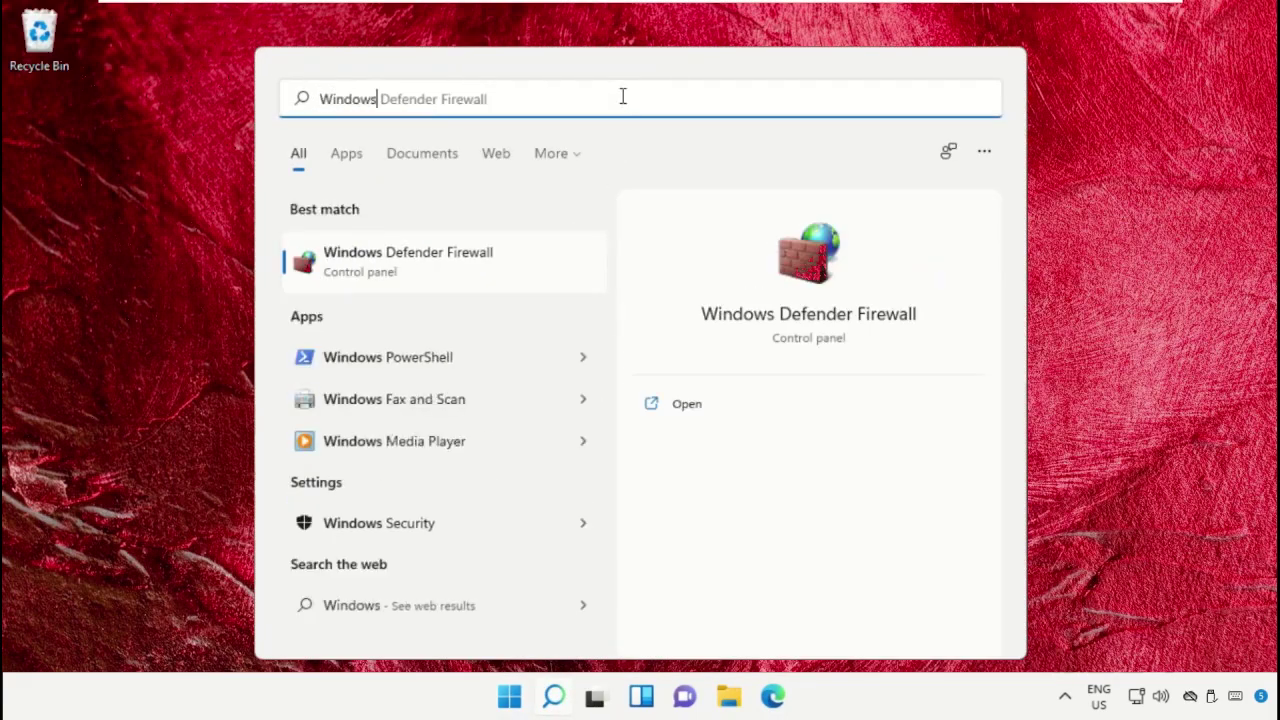
{"action": "type", "text": " memory Diagnostic"}
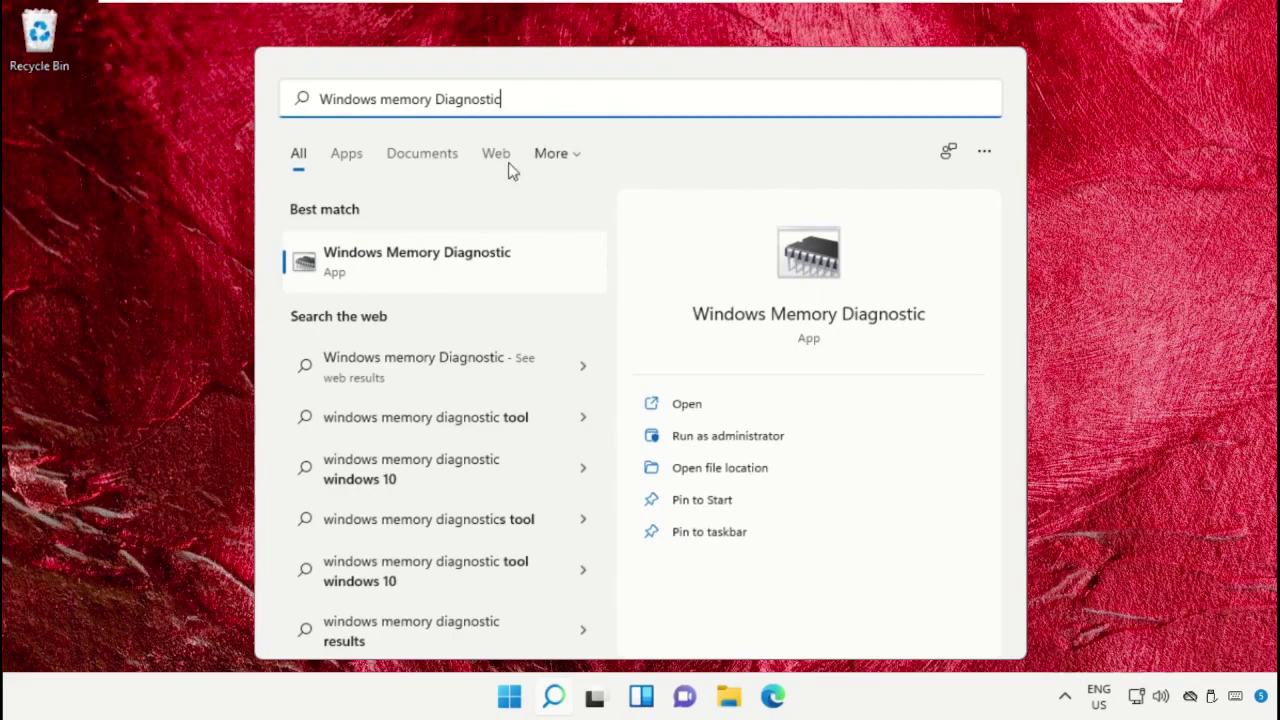
{"action": "left_click", "coordinate": [460, 264]}
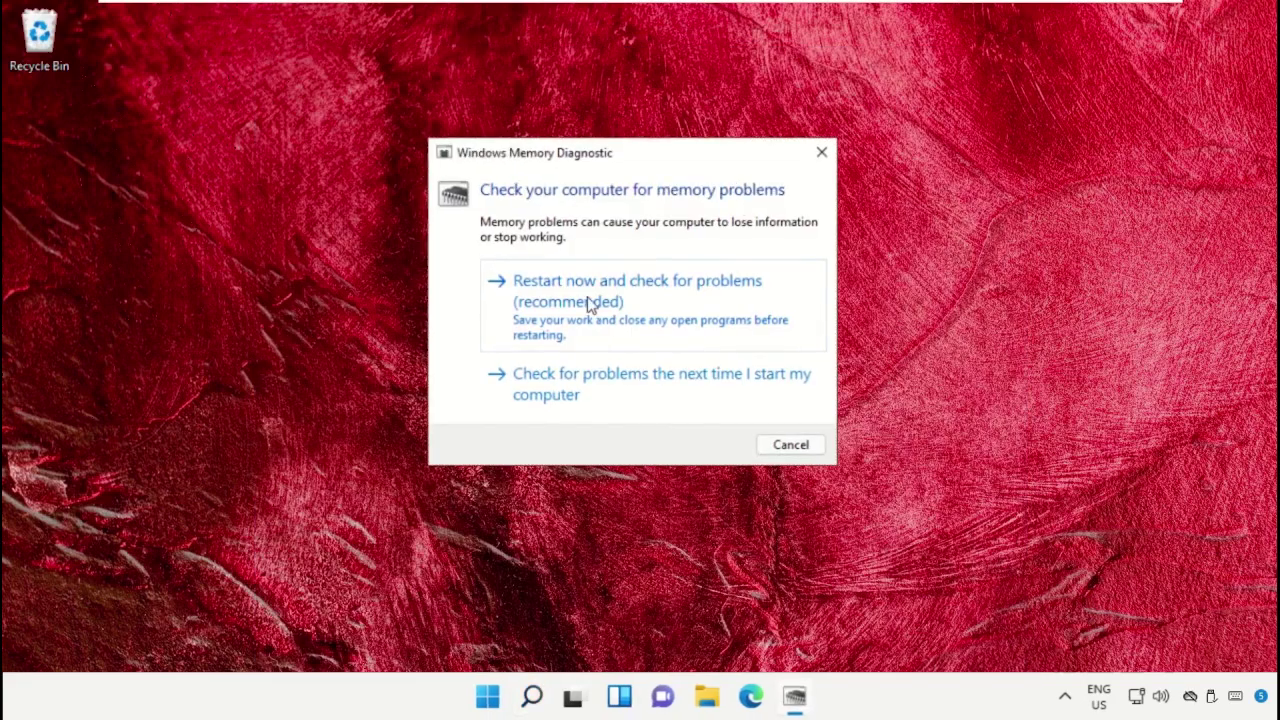
{"action": "left_click", "coordinate": [589, 300]}
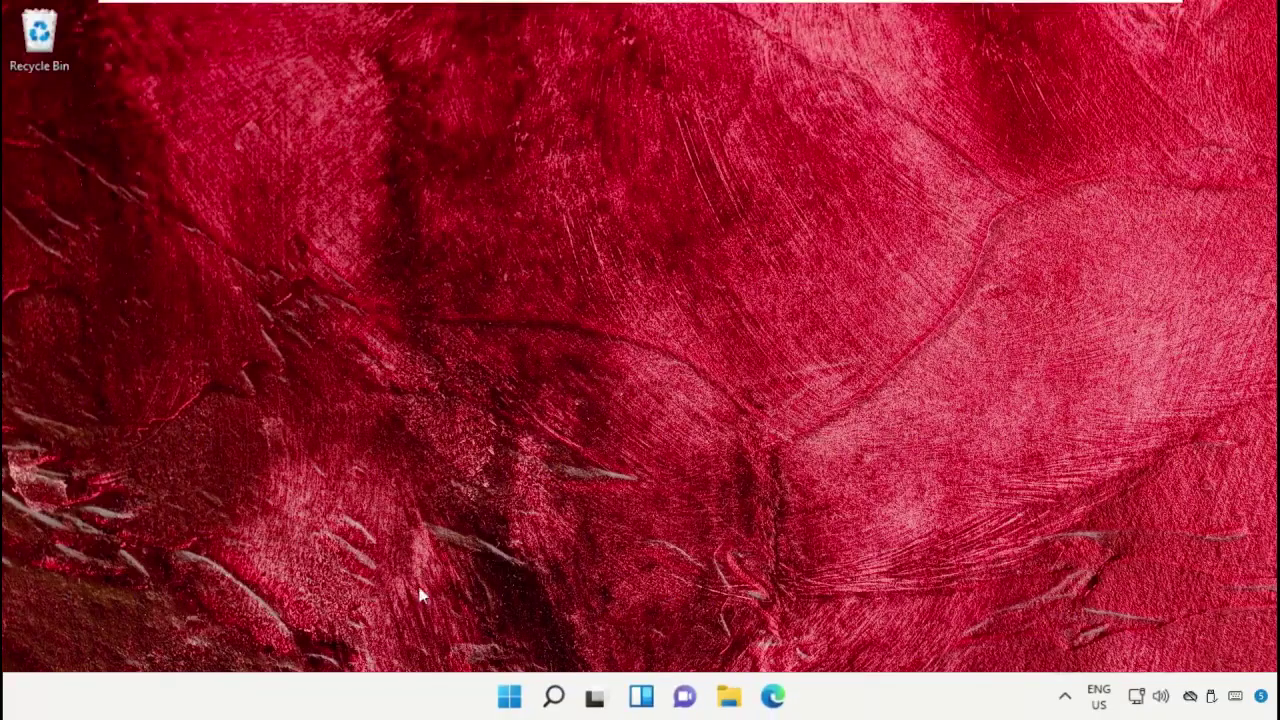
Step: Launch System Restore via rstrui, pick the Jan 2022 restore point and scan affected programs
{"action": "left_click", "coordinate": [553, 699]}
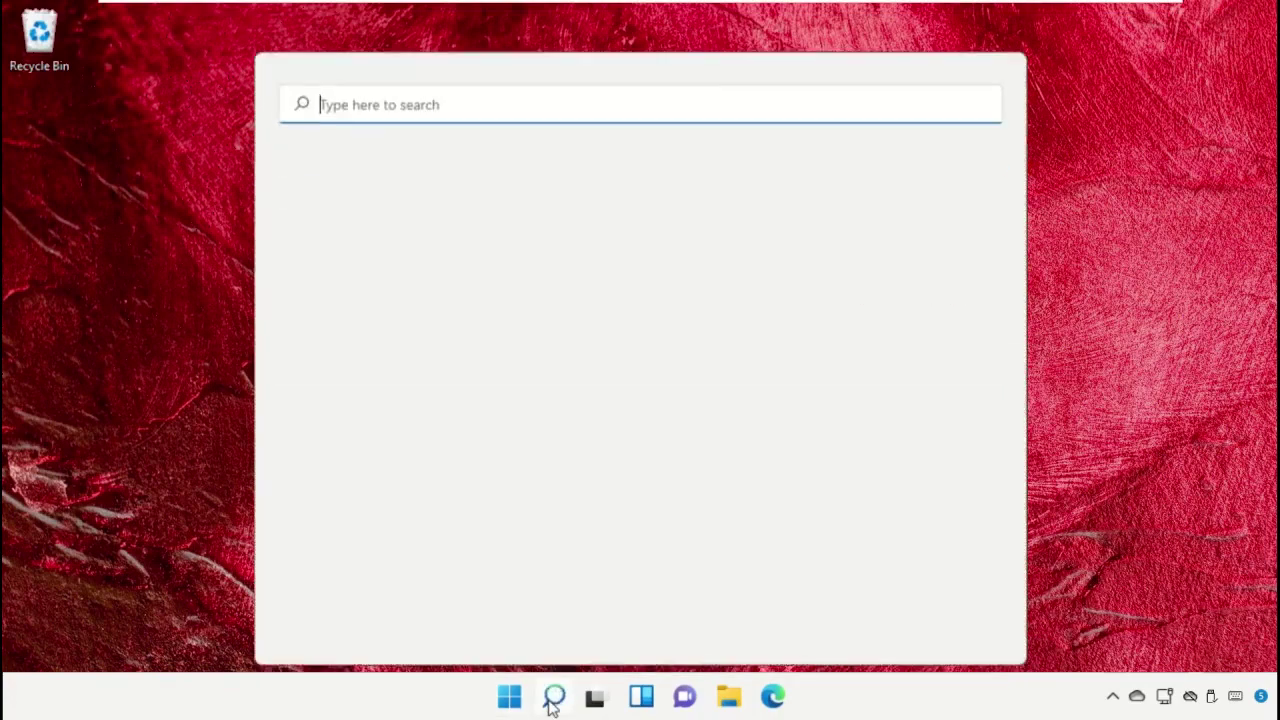
{"action": "type", "text": "R"}
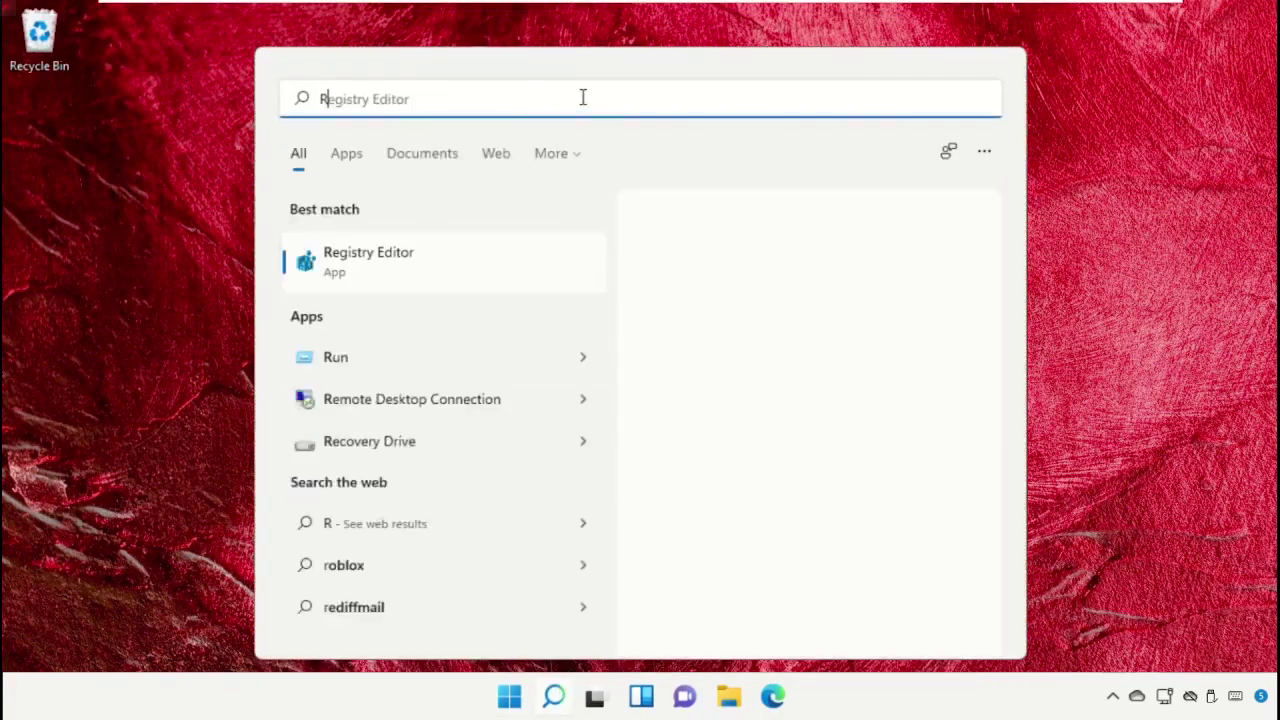
{"action": "type", "text": "strui"}
{"action": "left_click", "coordinate": [432, 268]}
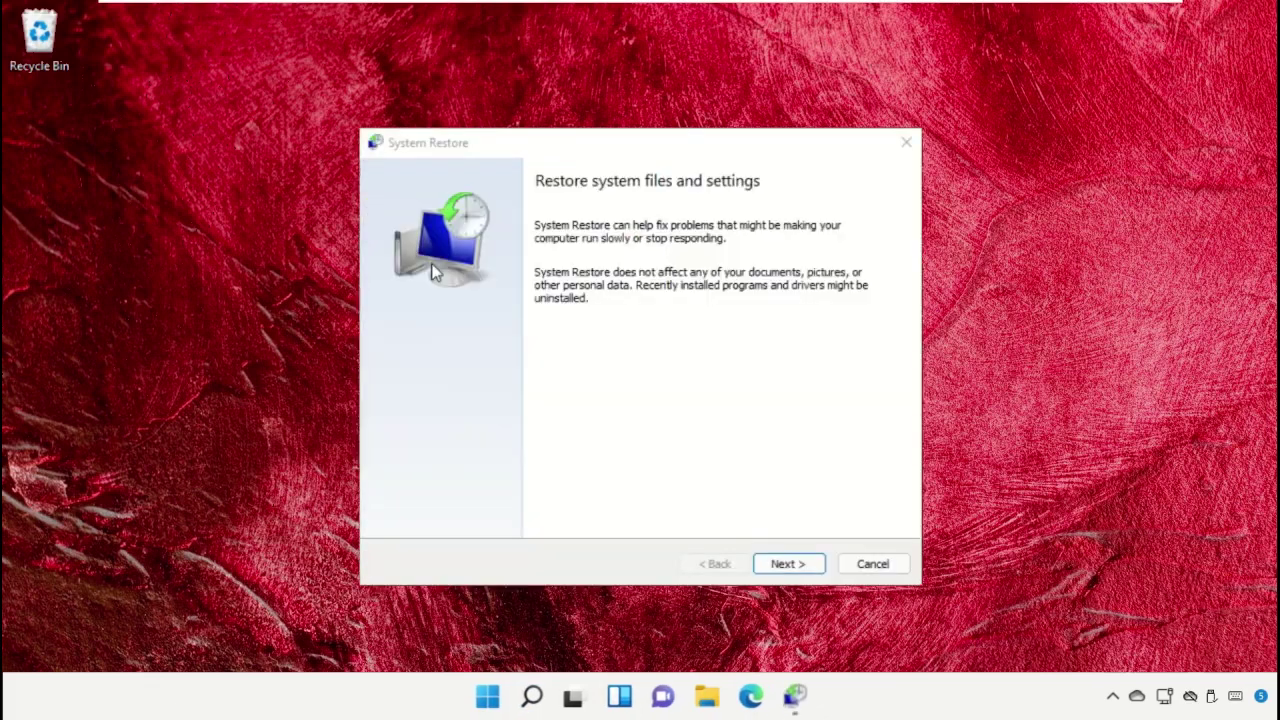
{"action": "left_click", "coordinate": [786, 566]}
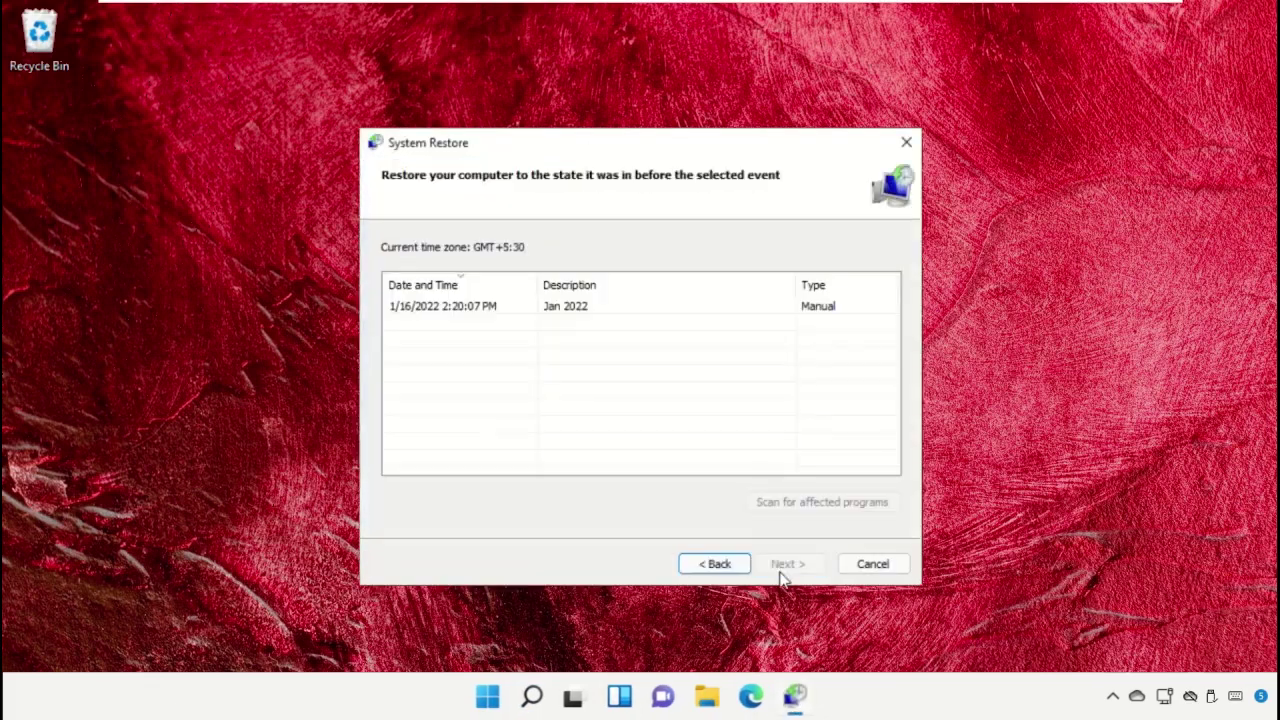
{"action": "left_click", "coordinate": [681, 312]}
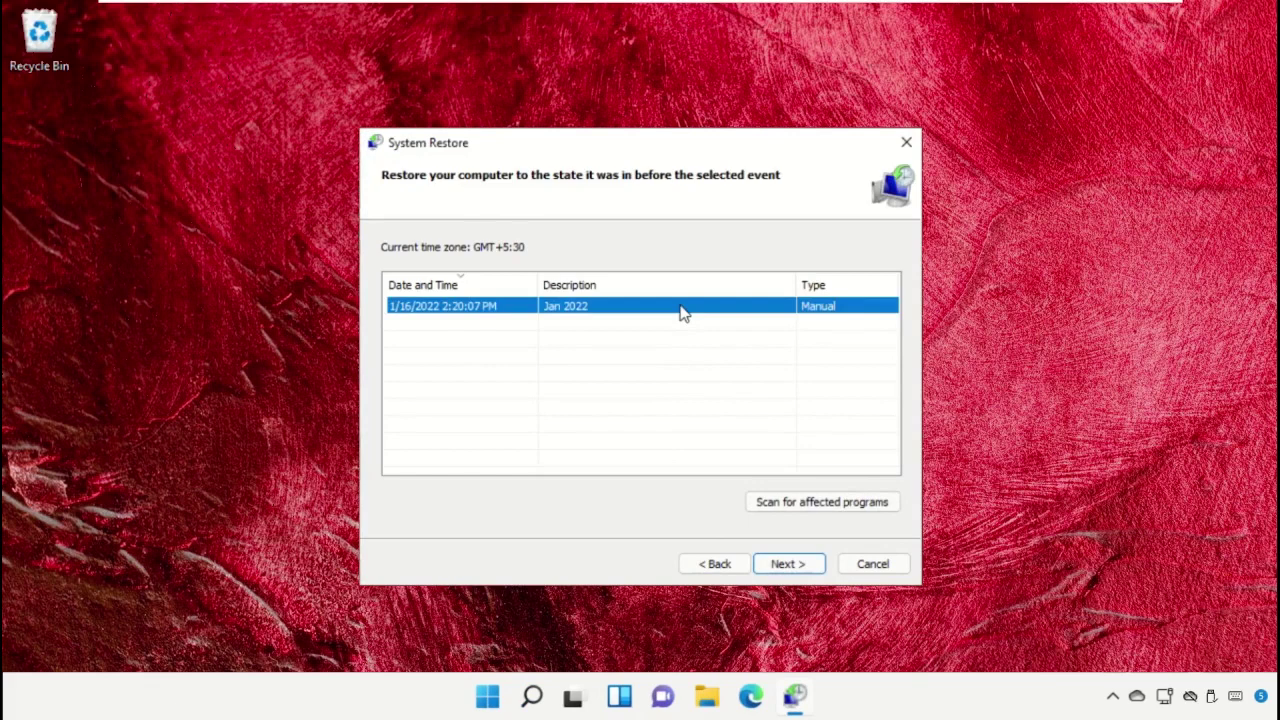
{"action": "left_click", "coordinate": [810, 500]}
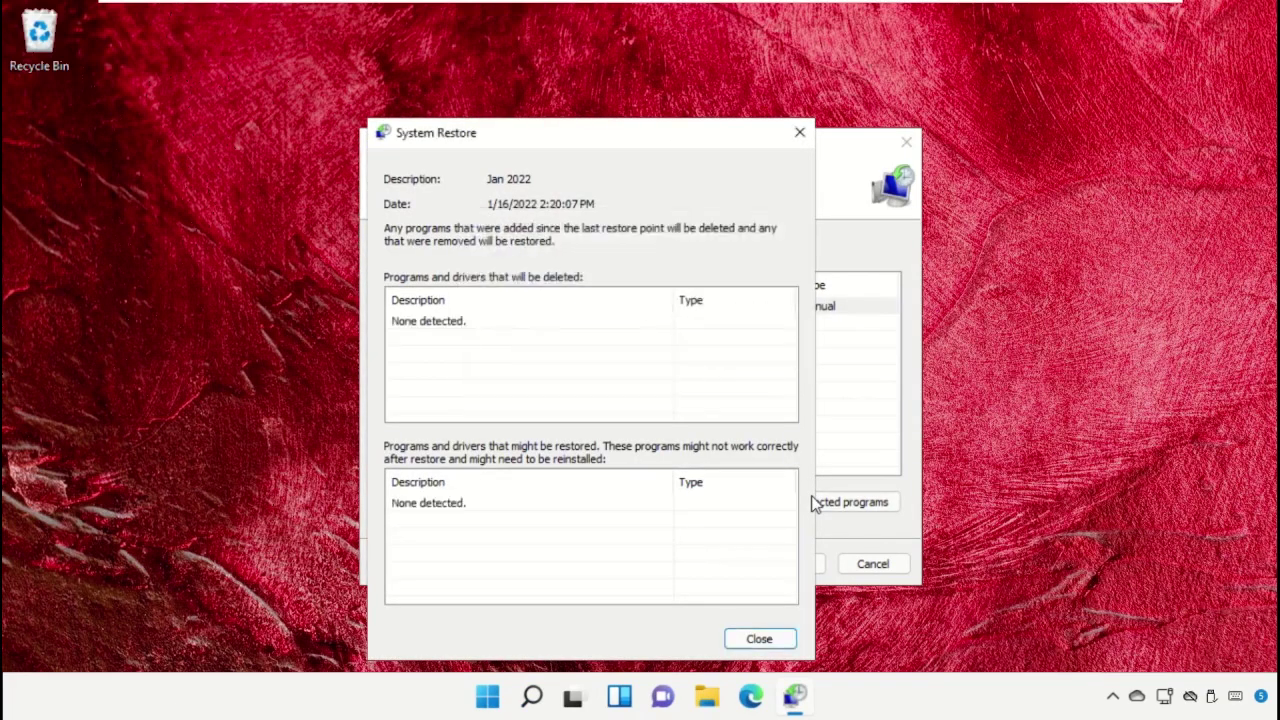
Step: Confirm the 1/16/2022 restore point and begin the uninterruptible restore
{"action": "left_click", "coordinate": [762, 642]}
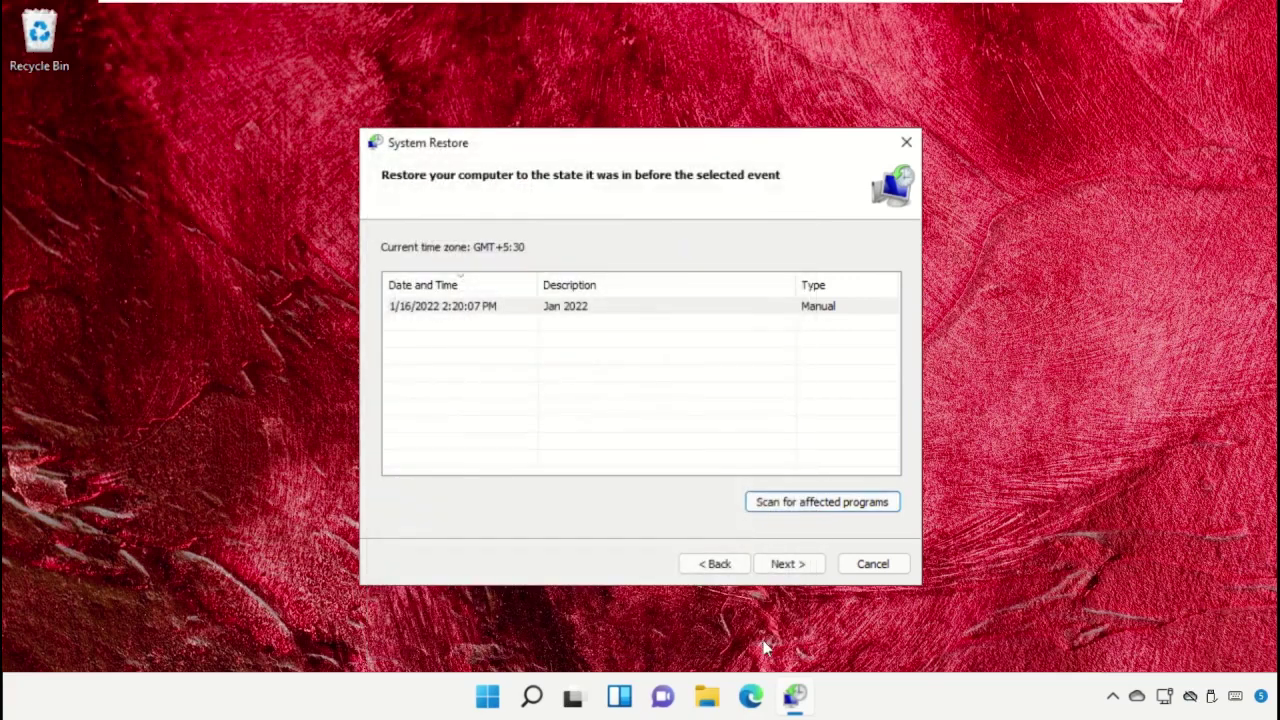
{"action": "left_click", "coordinate": [785, 564]}
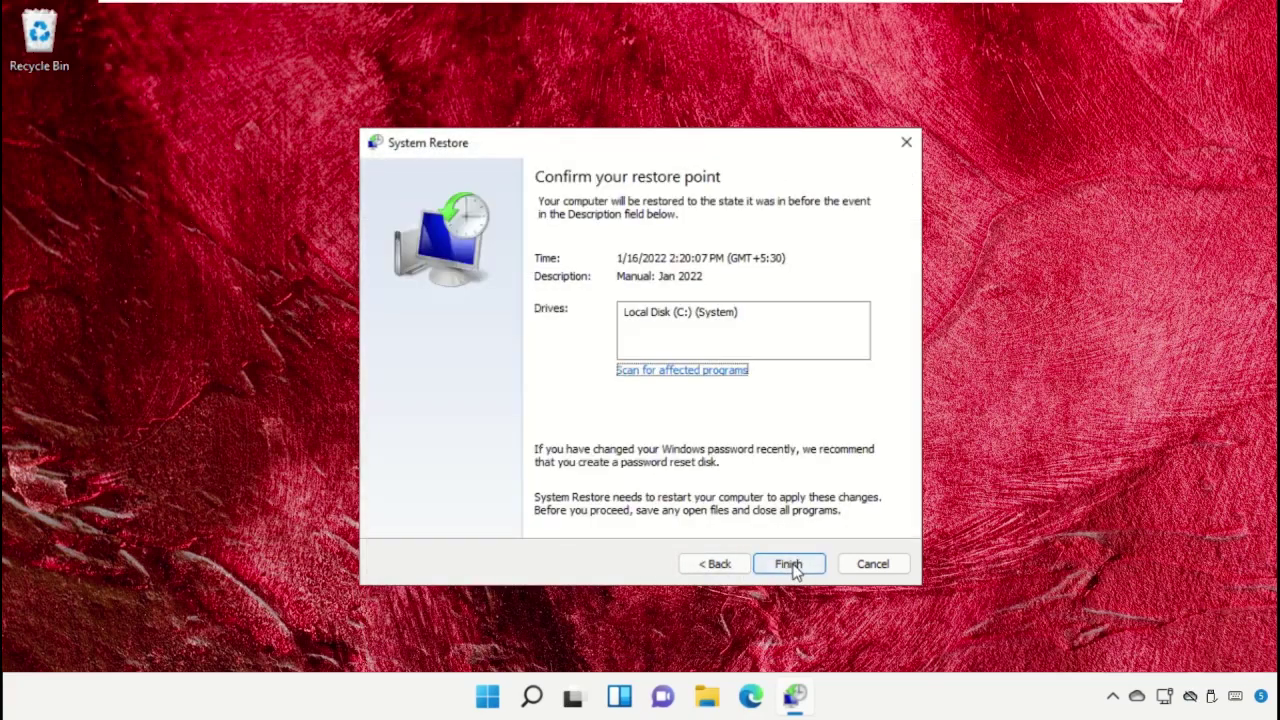
{"action": "left_click", "coordinate": [793, 566]}
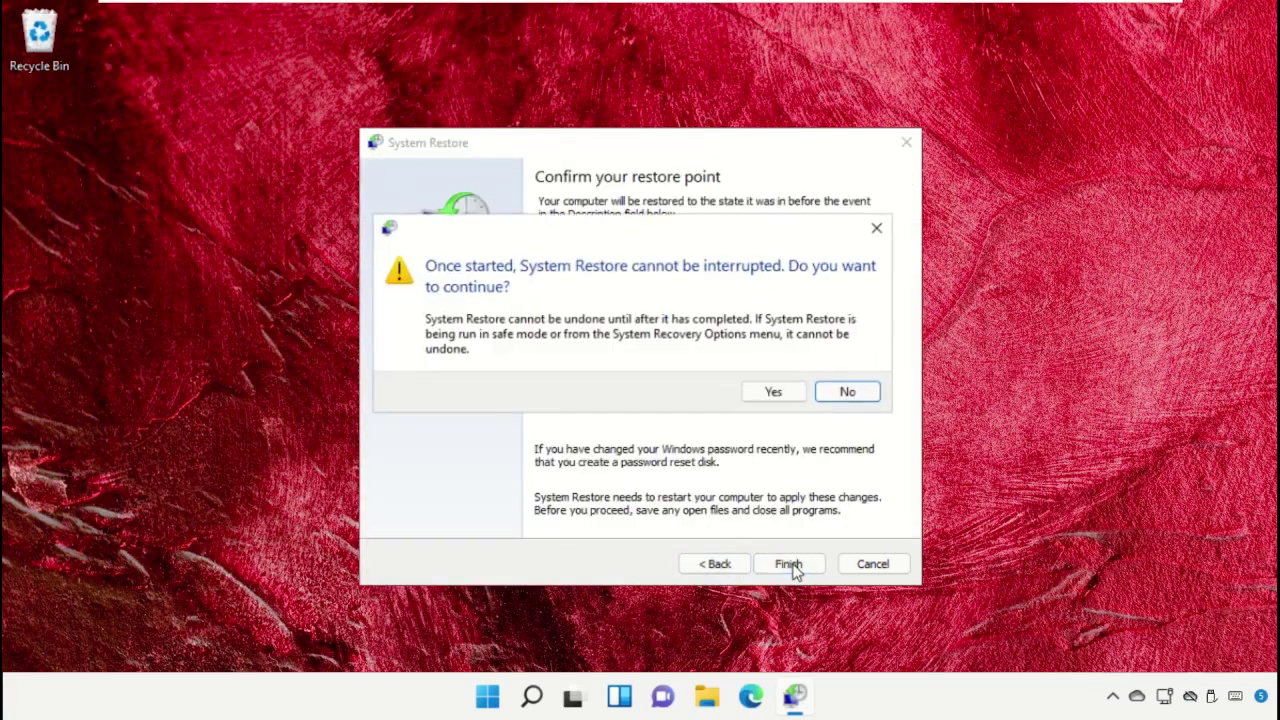
{"action": "left_click", "coordinate": [784, 396]}
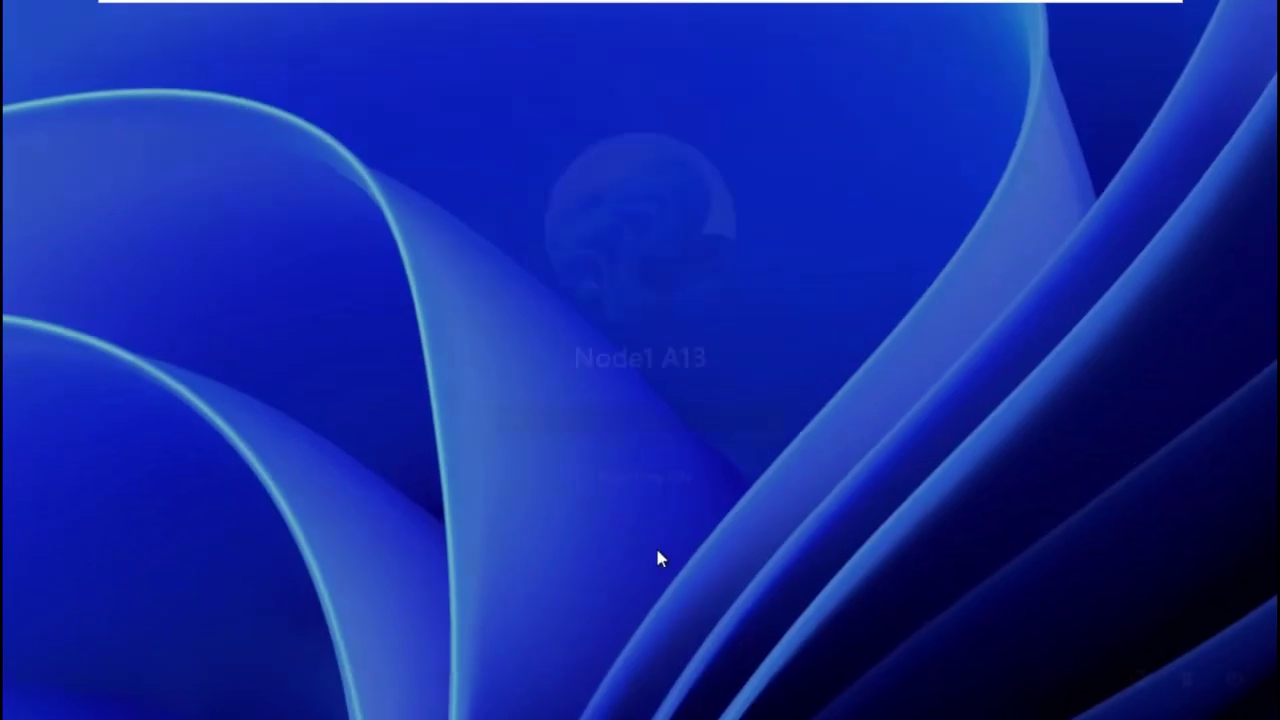
Step: Sign back in with the PIN and dismiss the notice confirming restore to 1/16/2022
{"action": "type", "text": "1"}
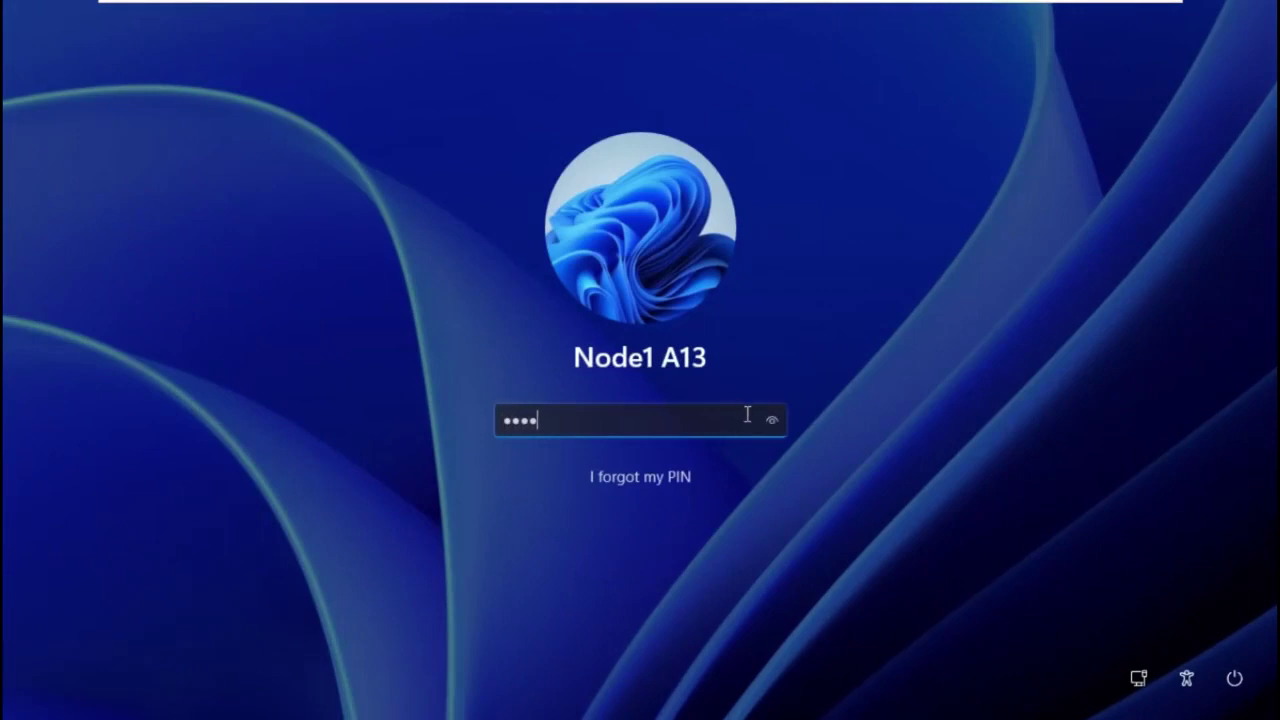
{"action": "key", "text": "Return"}
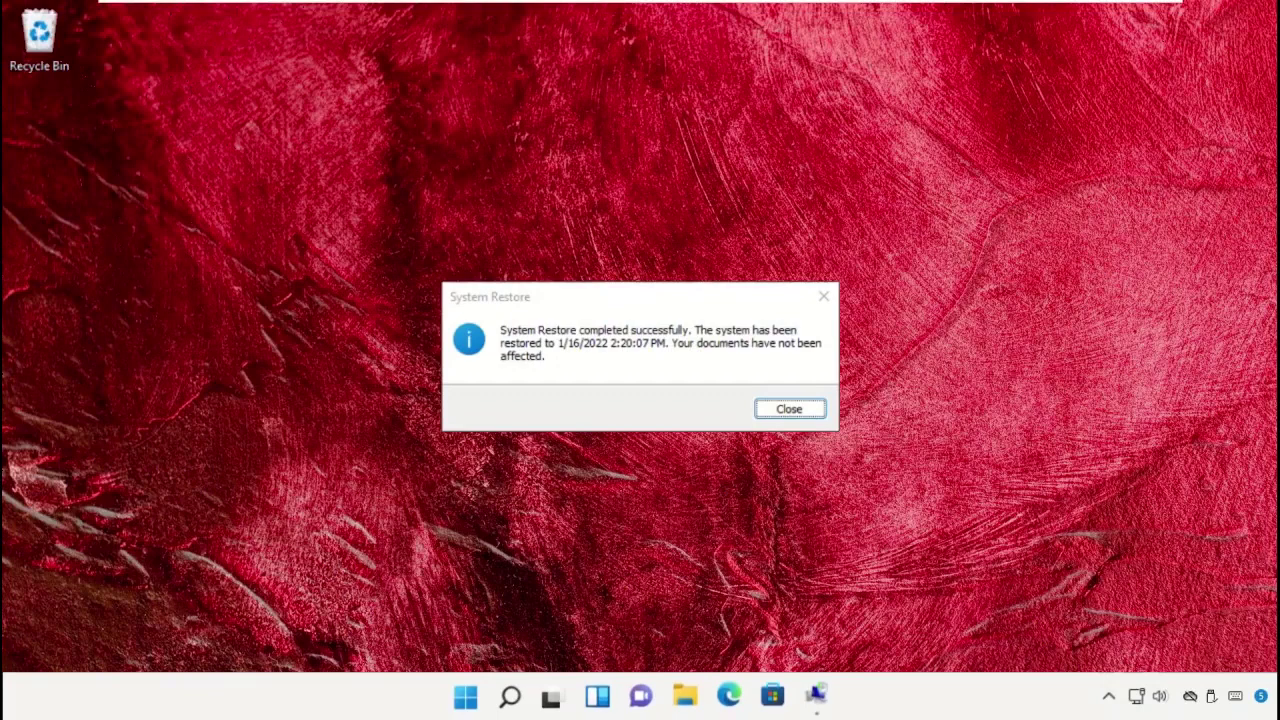
{"action": "left_click", "coordinate": [778, 414]}
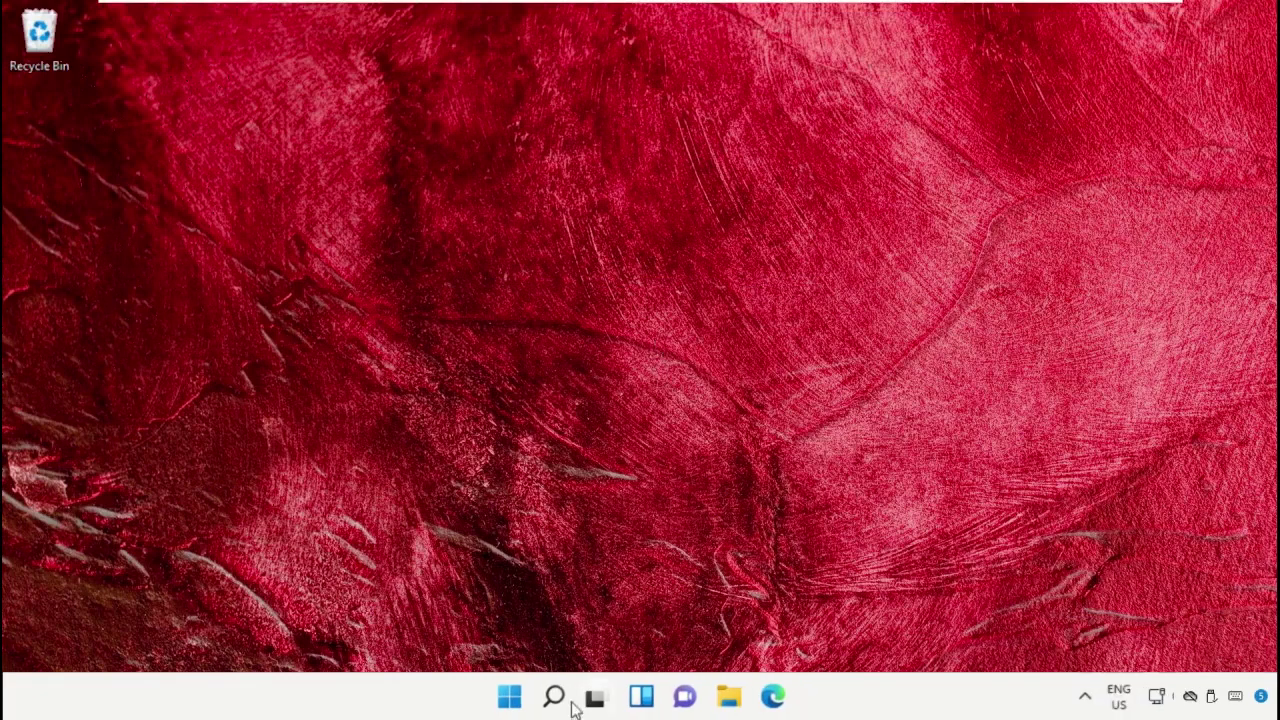
Step: Show the Start menu's power options listing Shut down and Restart
{"action": "mouse_move", "coordinate": [553, 697]}
{"action": "left_click", "coordinate": [512, 700]}
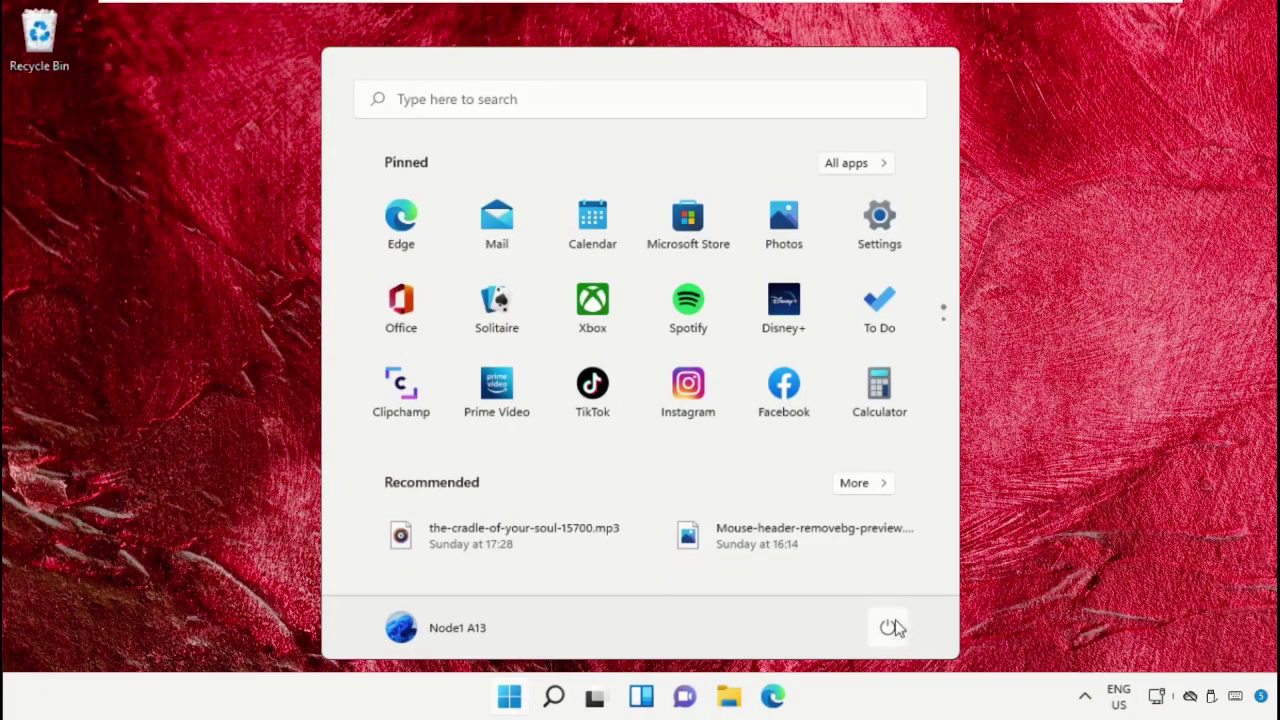
{"action": "left_click", "coordinate": [889, 627]}
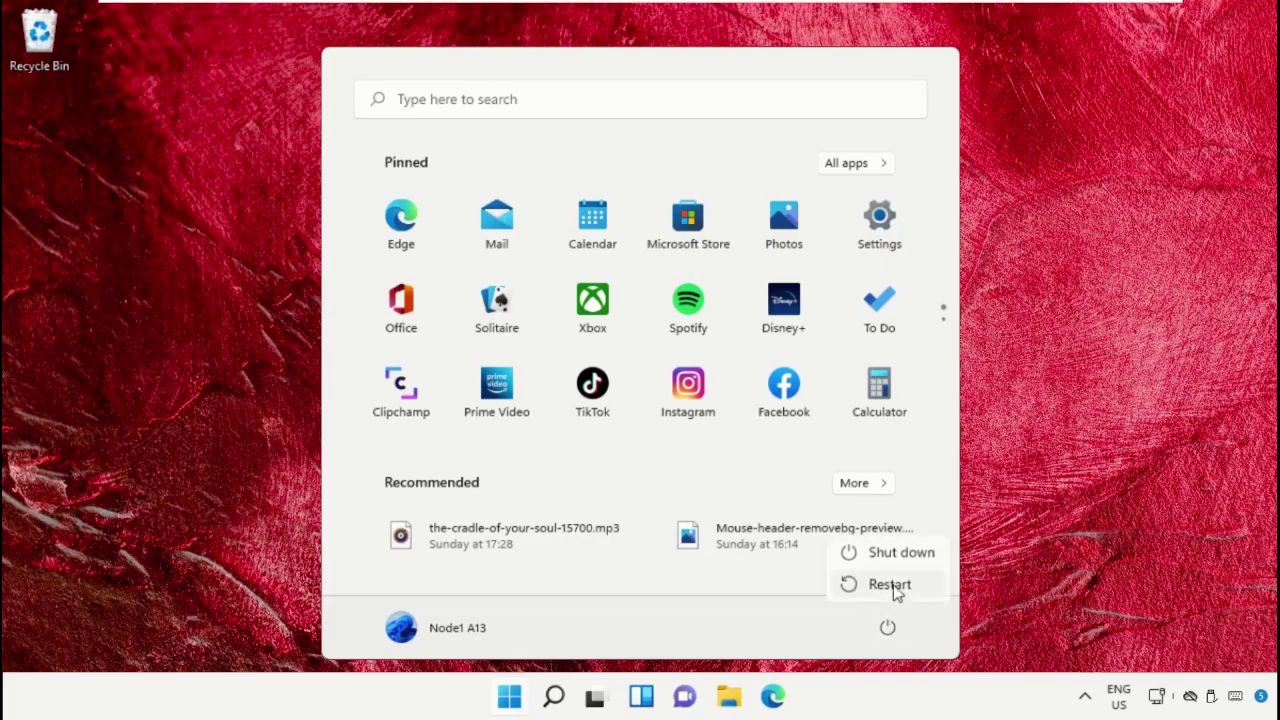